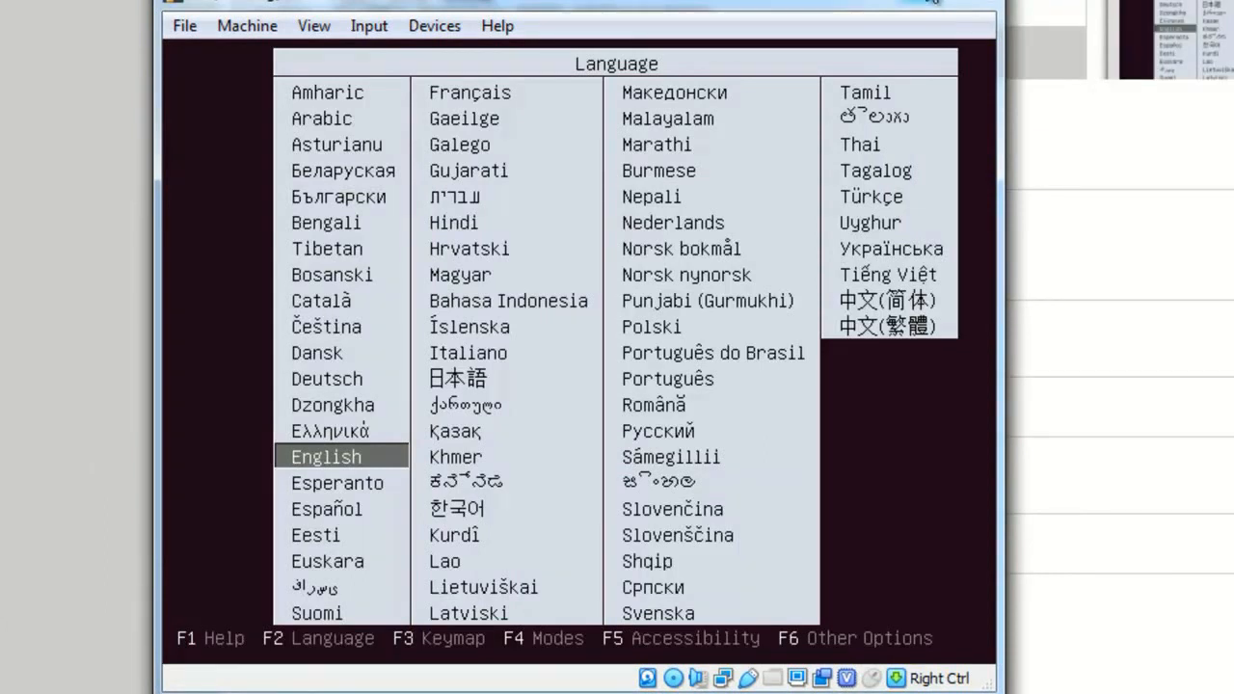
Maximize the VM display, boot in English and start the Ubuntu Server installation
{"action": "left_click", "coordinate": [931, 1]}
{"action": "key", "text": "Return"}
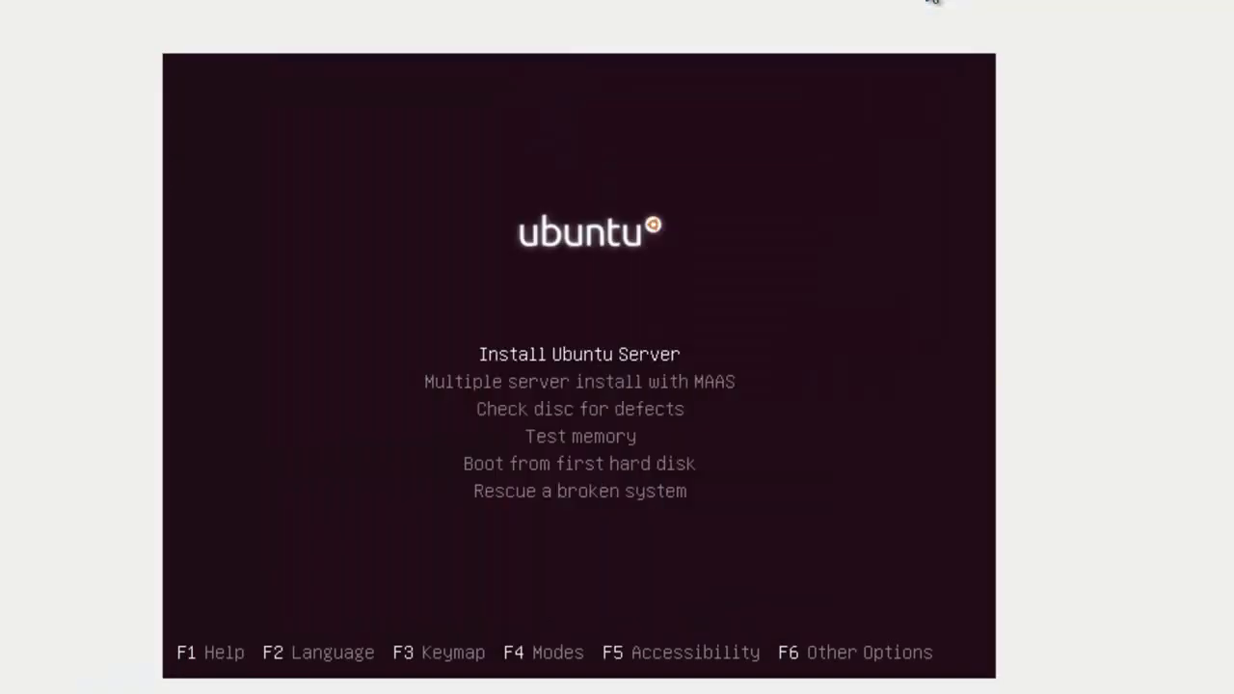
{"action": "key", "text": "Return"}
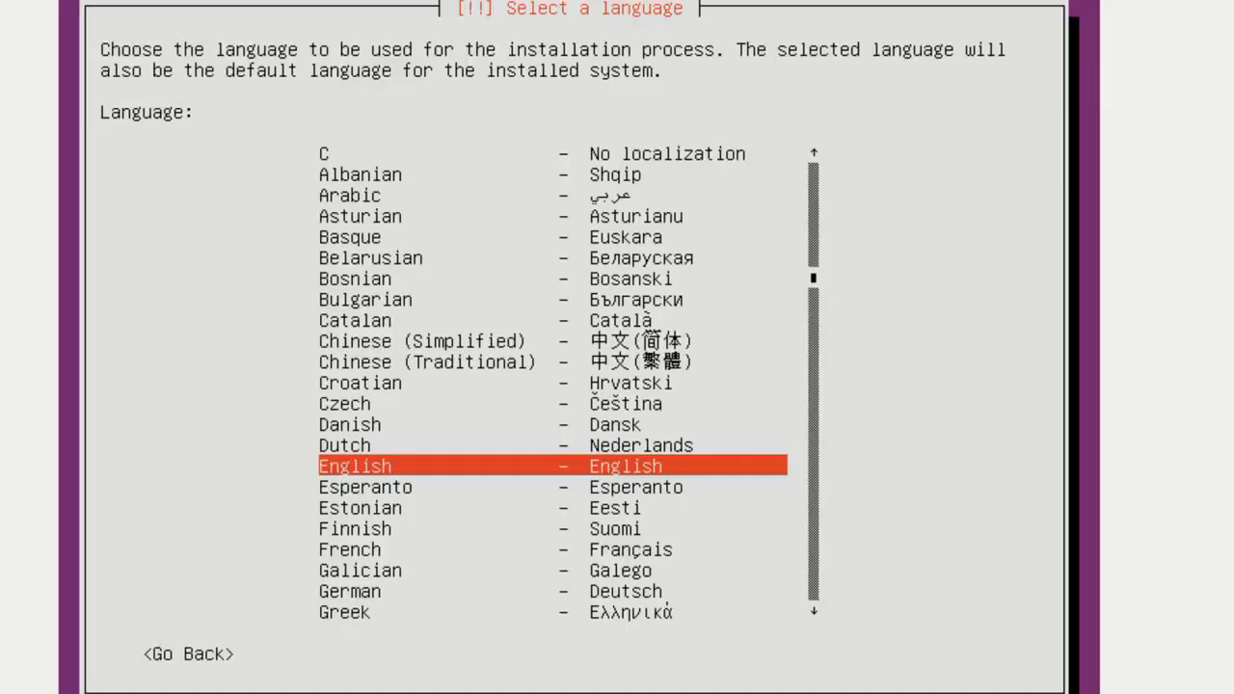
Accept English, United States, no keyboard detection and the English (US) keyboard layout
{"action": "key", "text": "Return"}
{"action": "key", "text": "Return"}
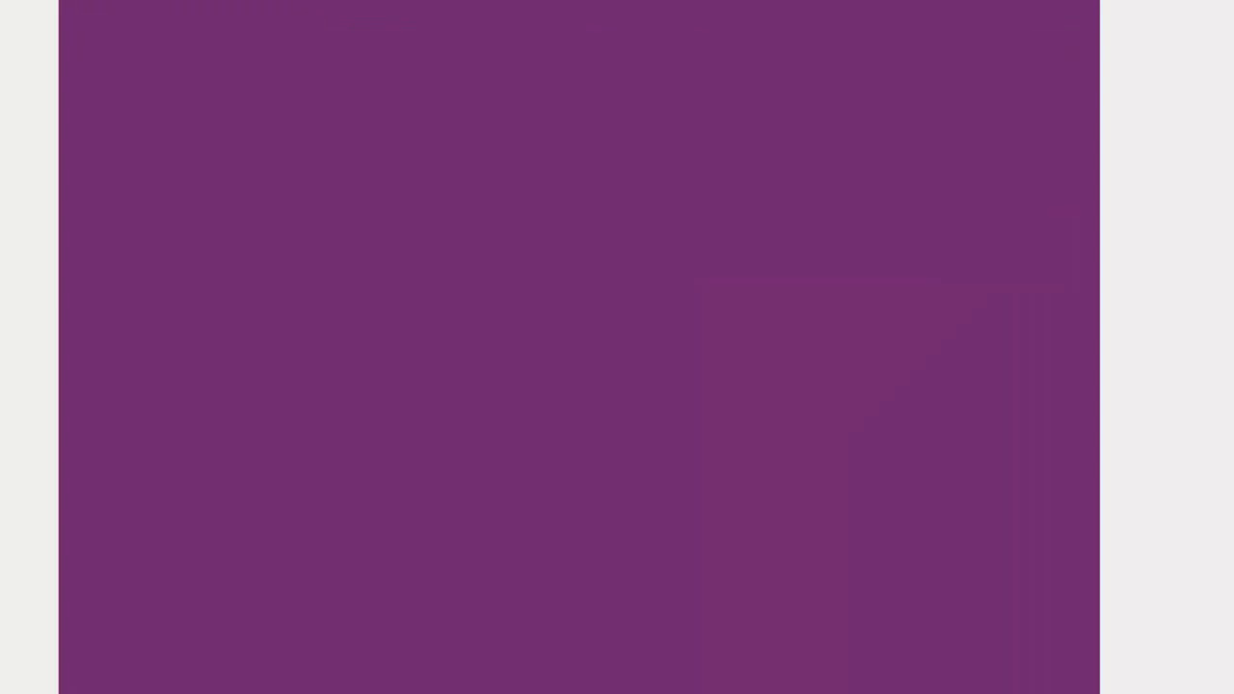
{"action": "key", "text": "Return"}
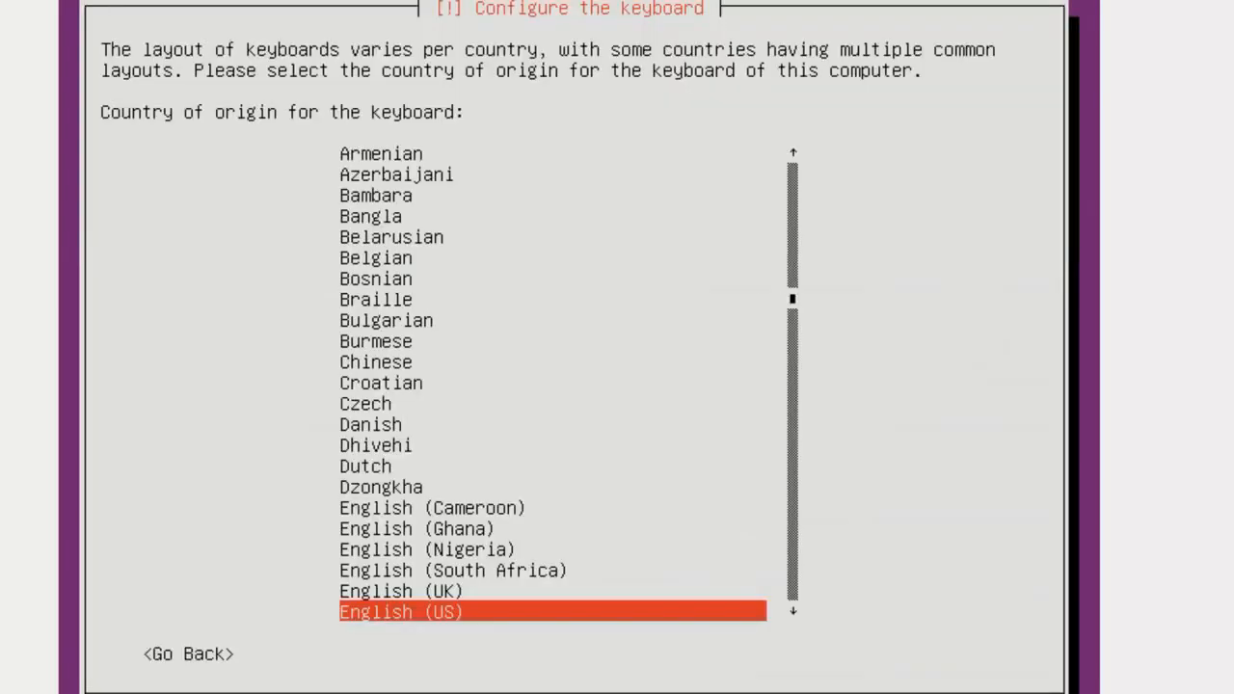
{"action": "key", "text": "Return"}
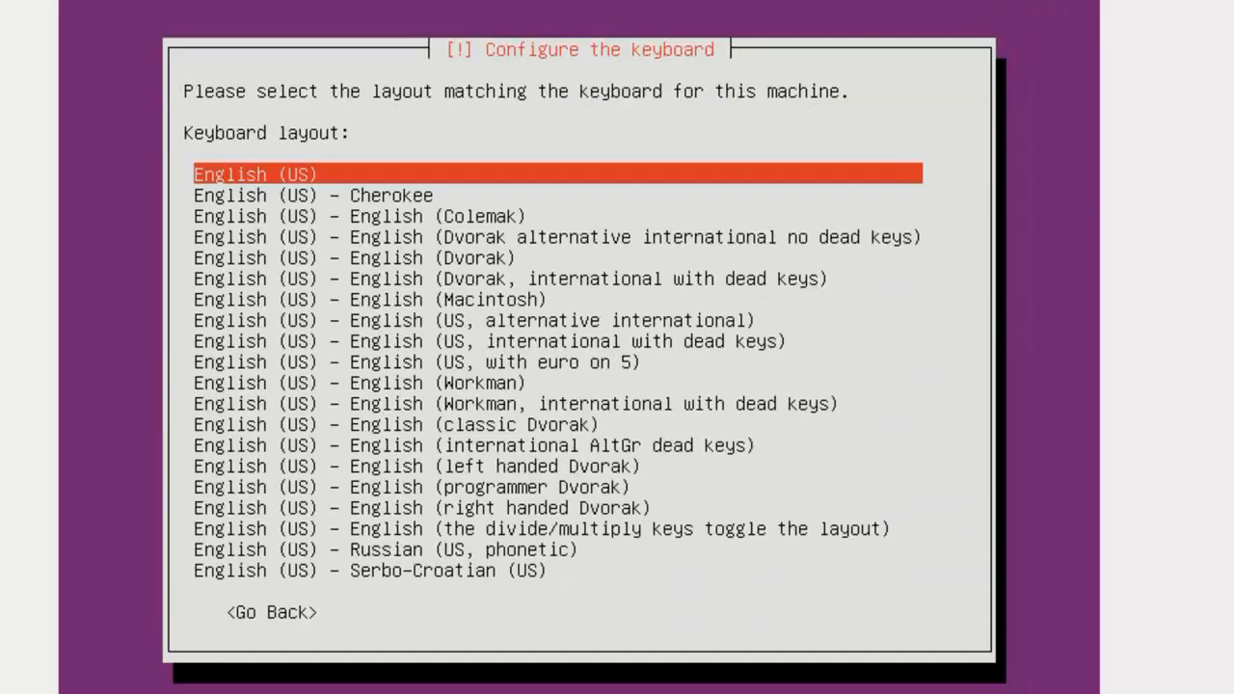
{"action": "key", "text": "Return"}
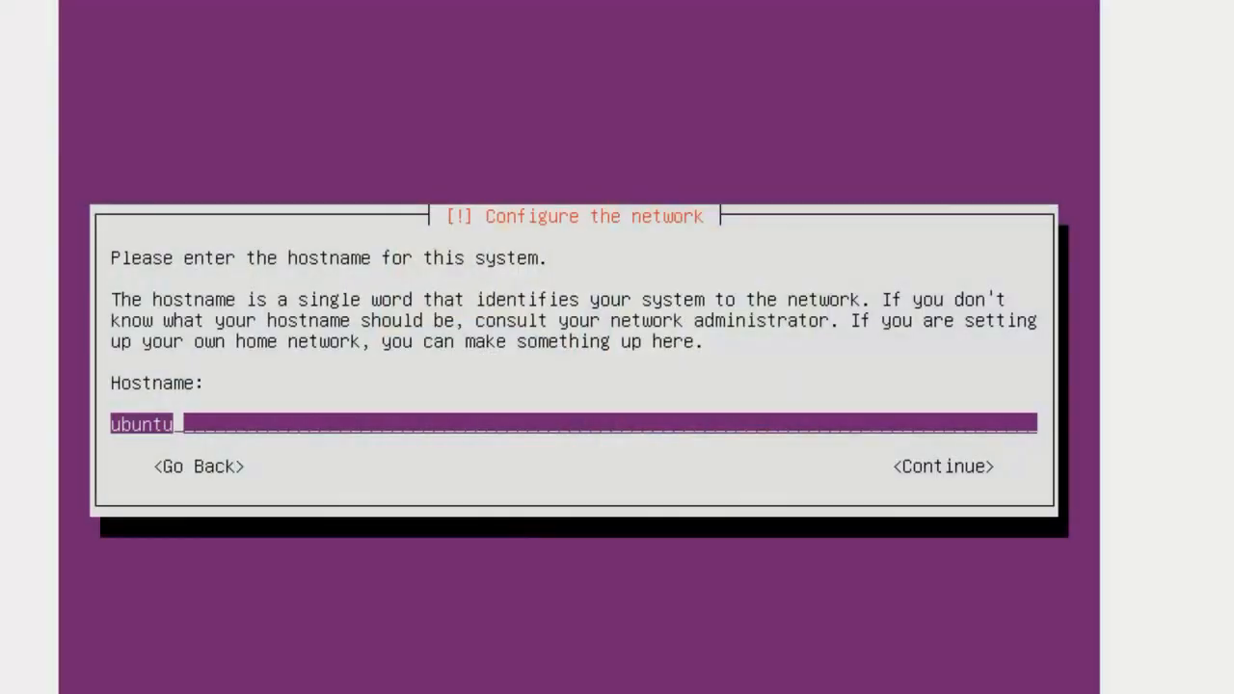
Replace the prefilled hostname 'ubuntu' with rodi354.com and continue
{"action": "key", "text": "BackSpace"}
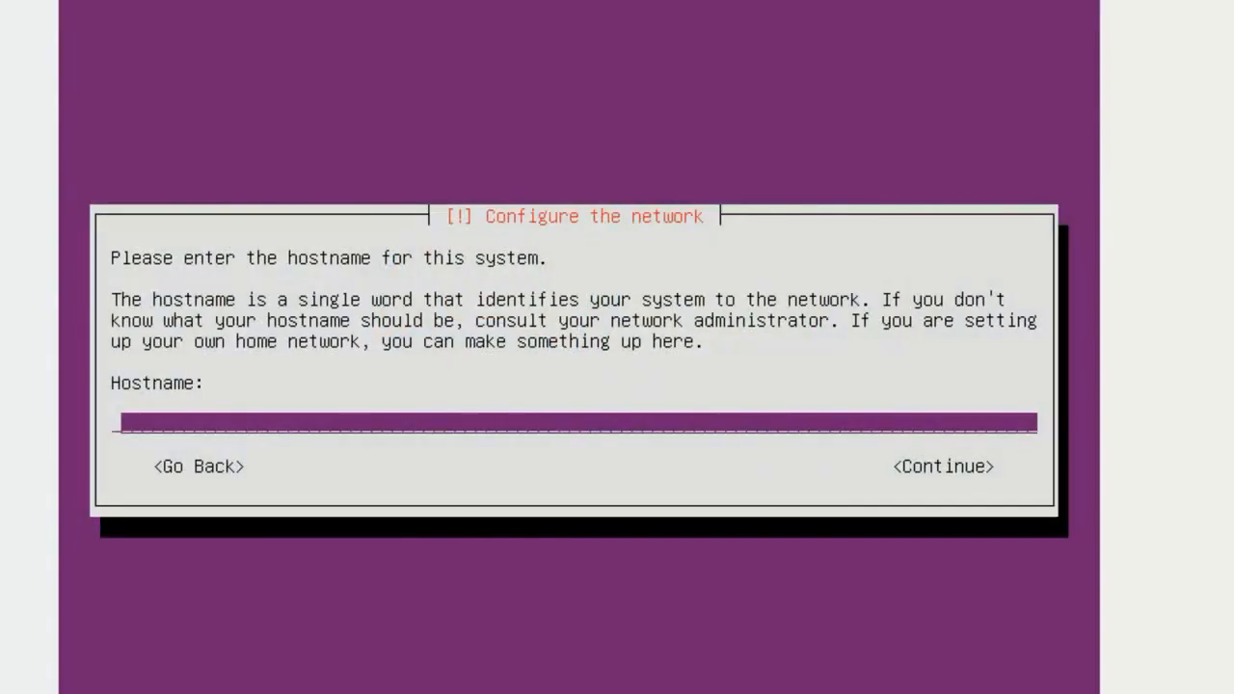
{"action": "type", "text": "rodi35"}
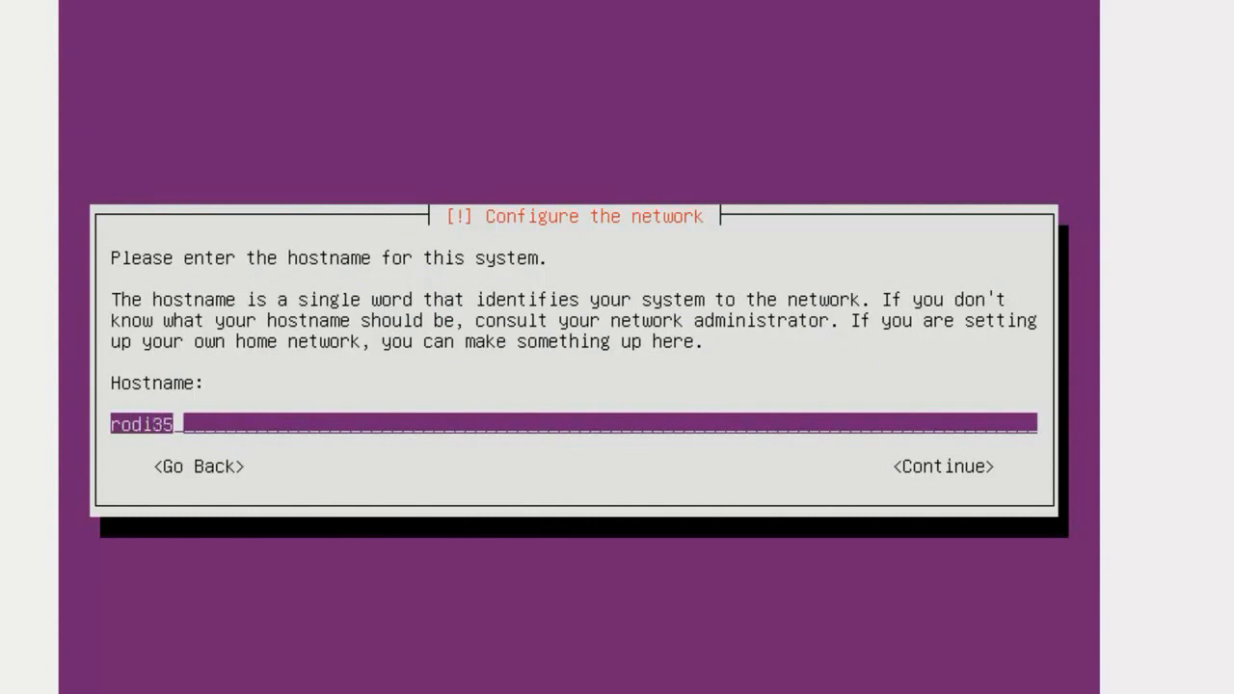
{"action": "type", "text": "4.com"}
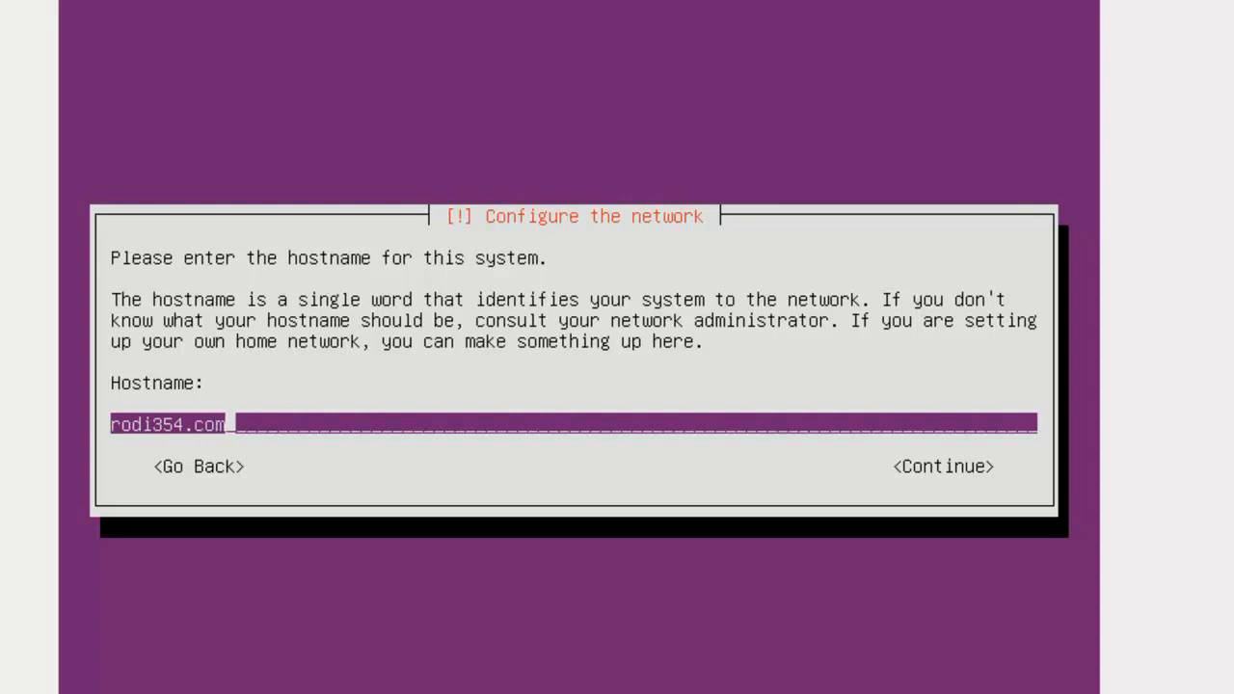
{"action": "key", "text": "Return"}
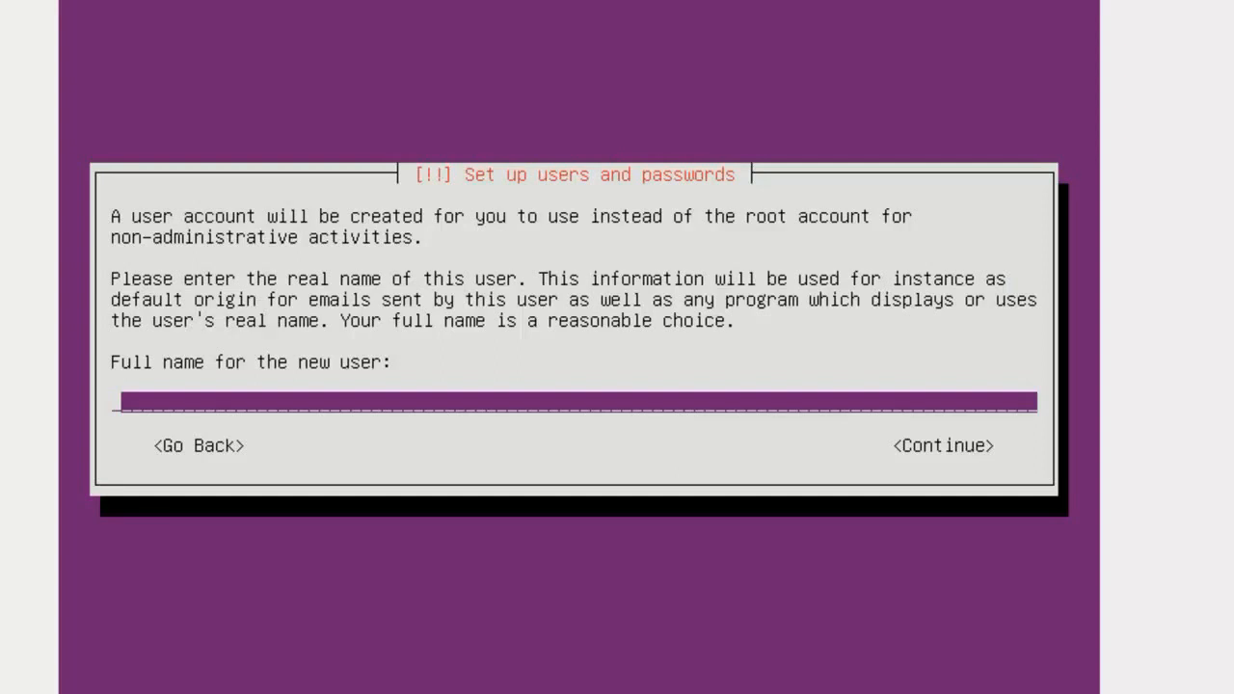
Enter the new user's full name and username, set a short password and accept it despite being weak
{"action": "key", "text": "Return"}
{"action": "key", "text": "Return"}
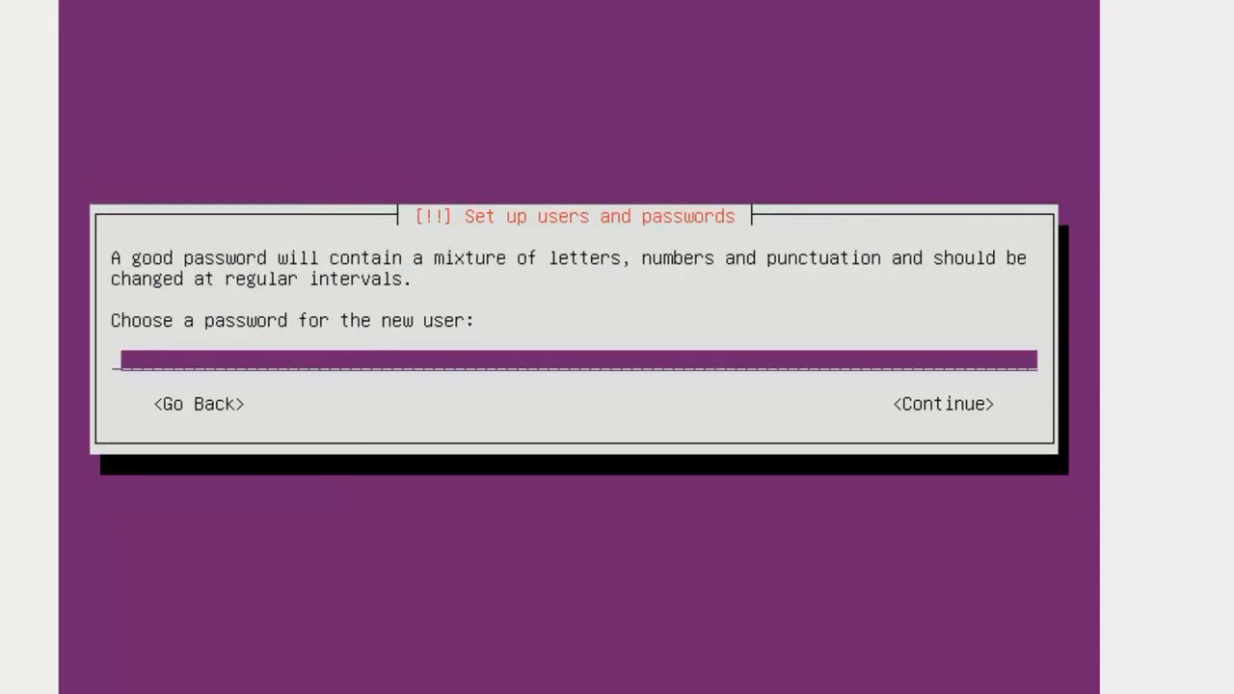
{"action": "key", "text": "Return"}
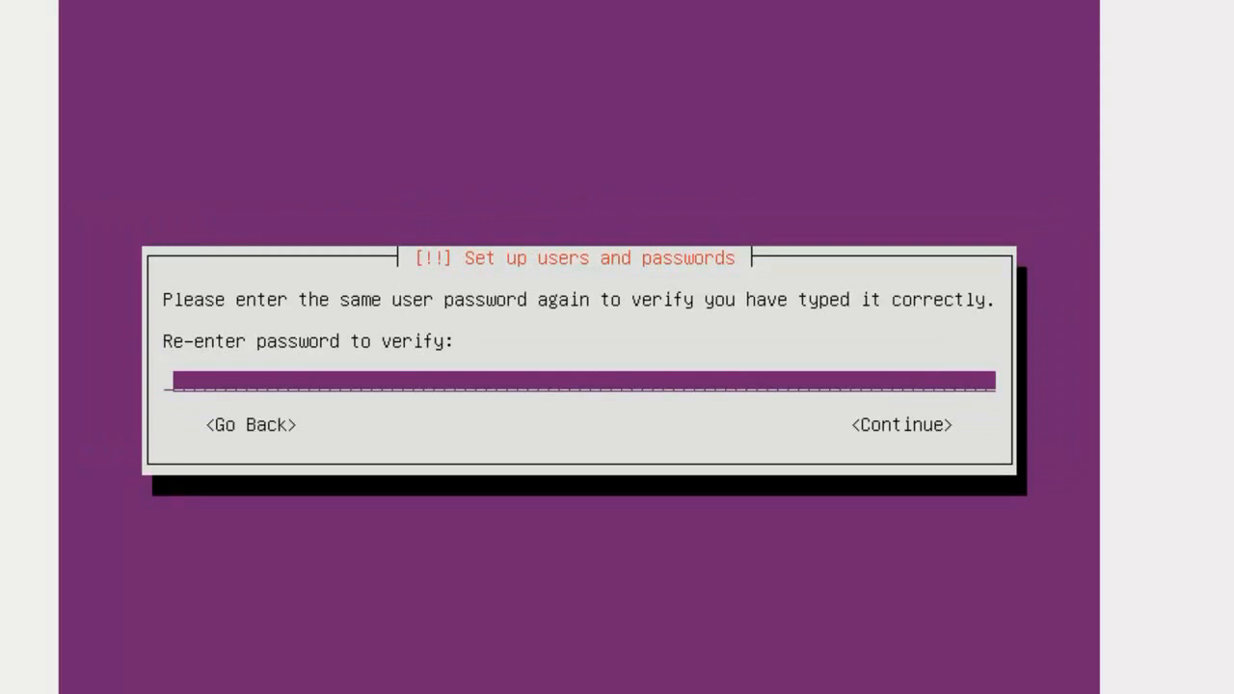
{"action": "key", "text": "Return"}
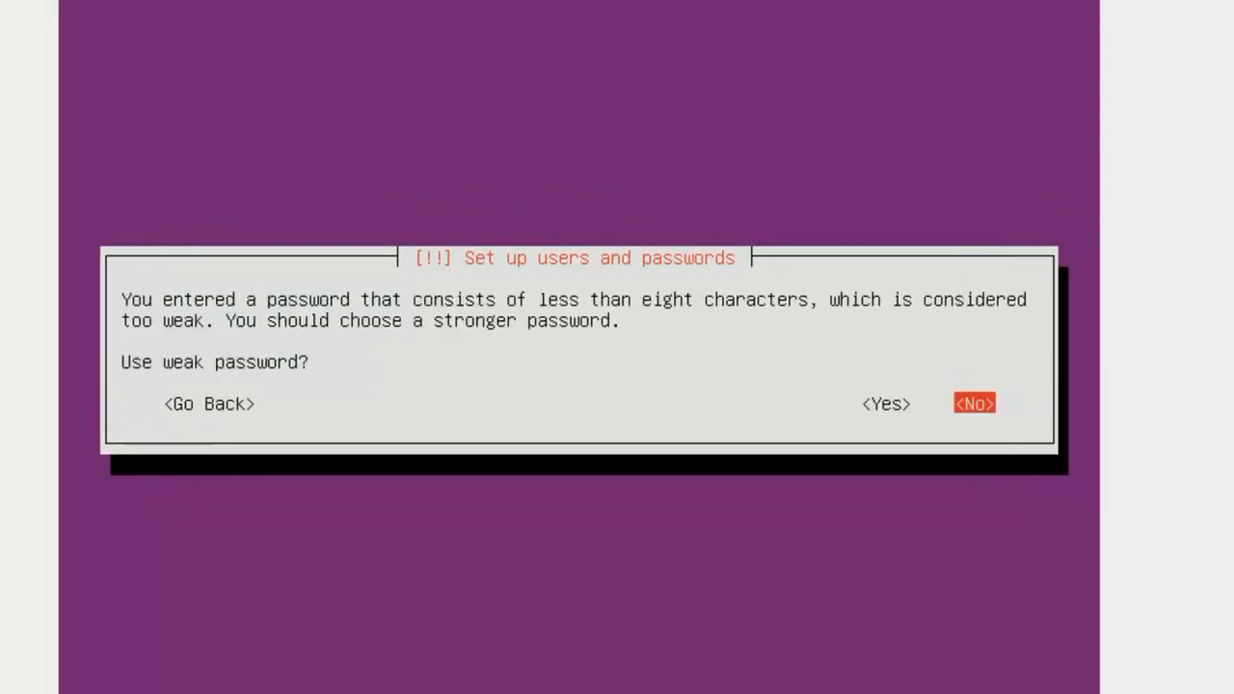
{"action": "key", "text": "Left"}
{"action": "key", "text": "Return"}
{"action": "key", "text": "Return"}
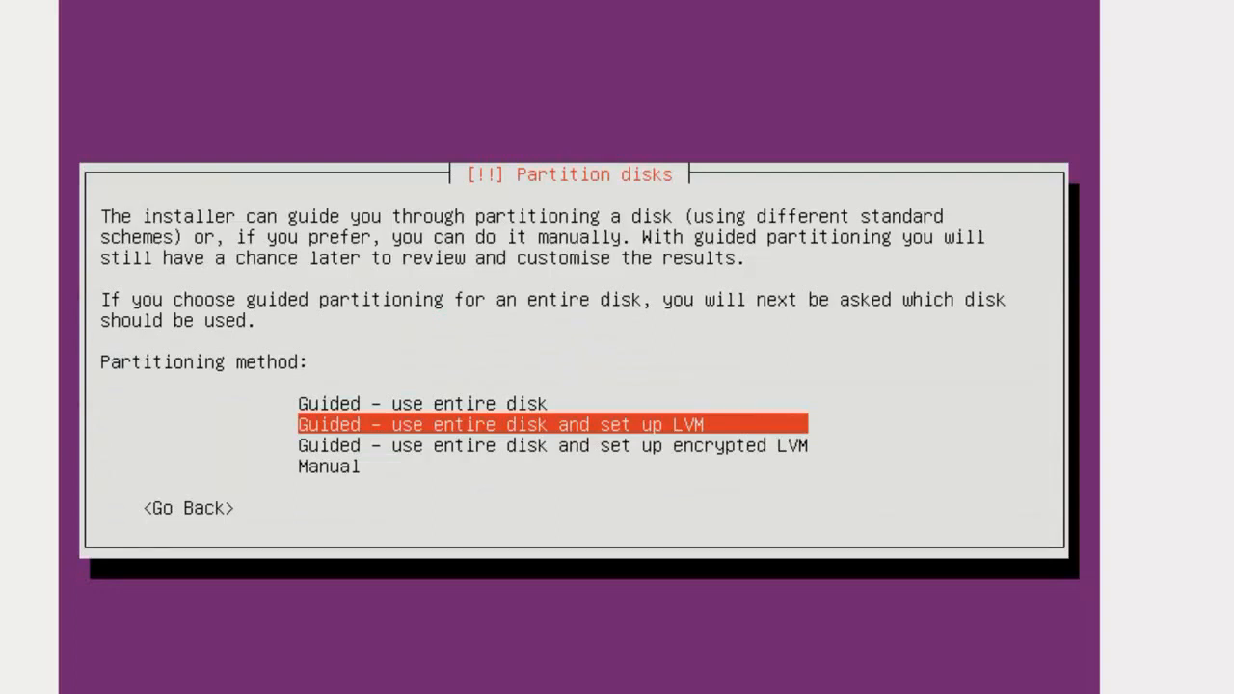
Choose 'Guided - use entire disk' partitioning on the SCSI3 (sda) disk
{"action": "key", "text": "Tab"}
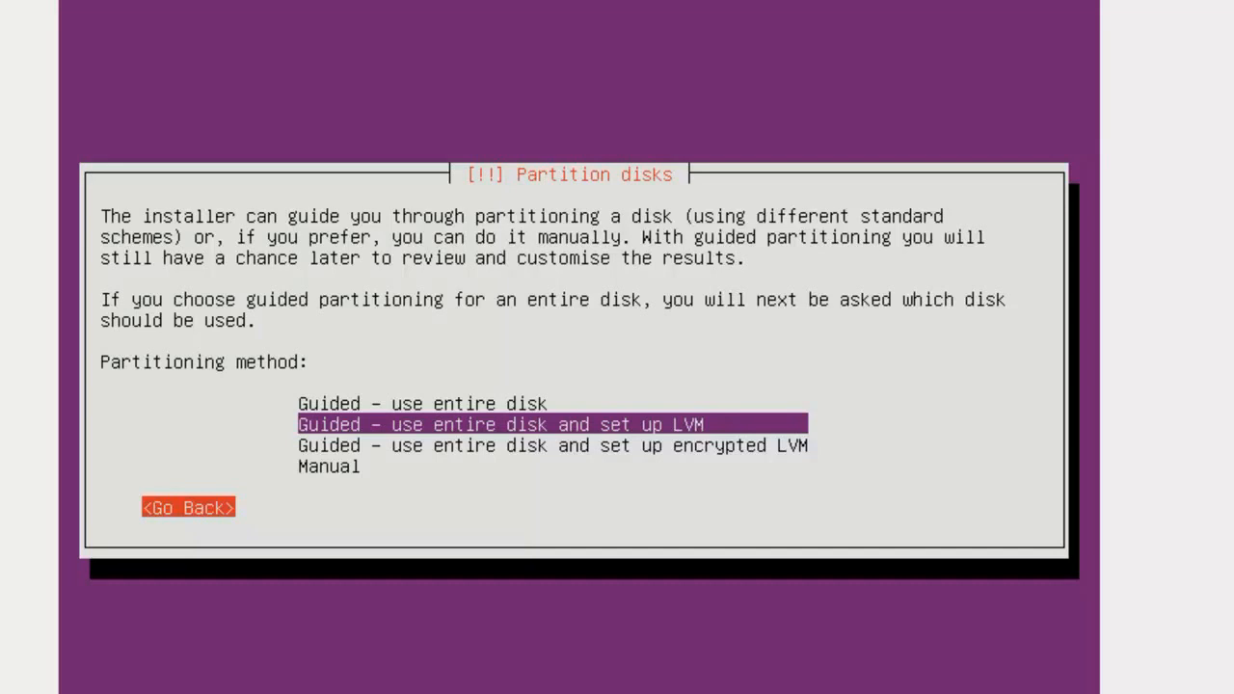
{"action": "key", "text": "Tab"}
{"action": "key", "text": "Down"}
{"action": "key", "text": "Up"}
{"action": "key", "text": "Up"}
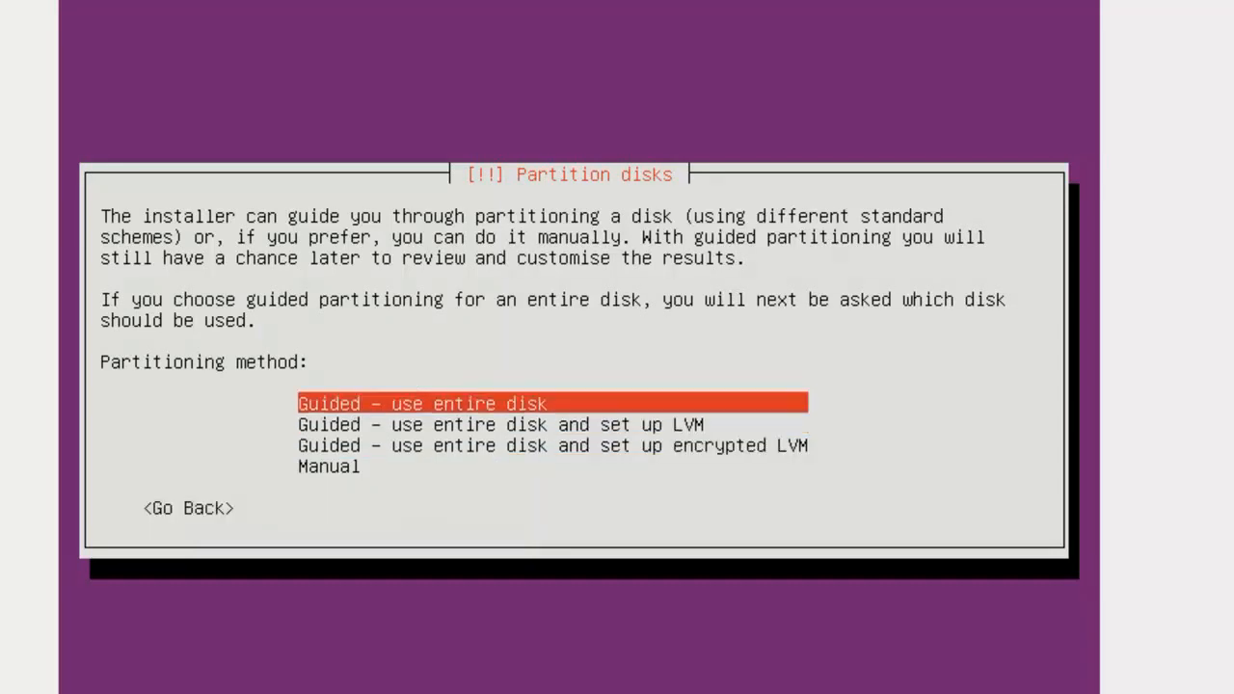
{"action": "key", "text": "Return"}
{"action": "key", "text": "Return"}
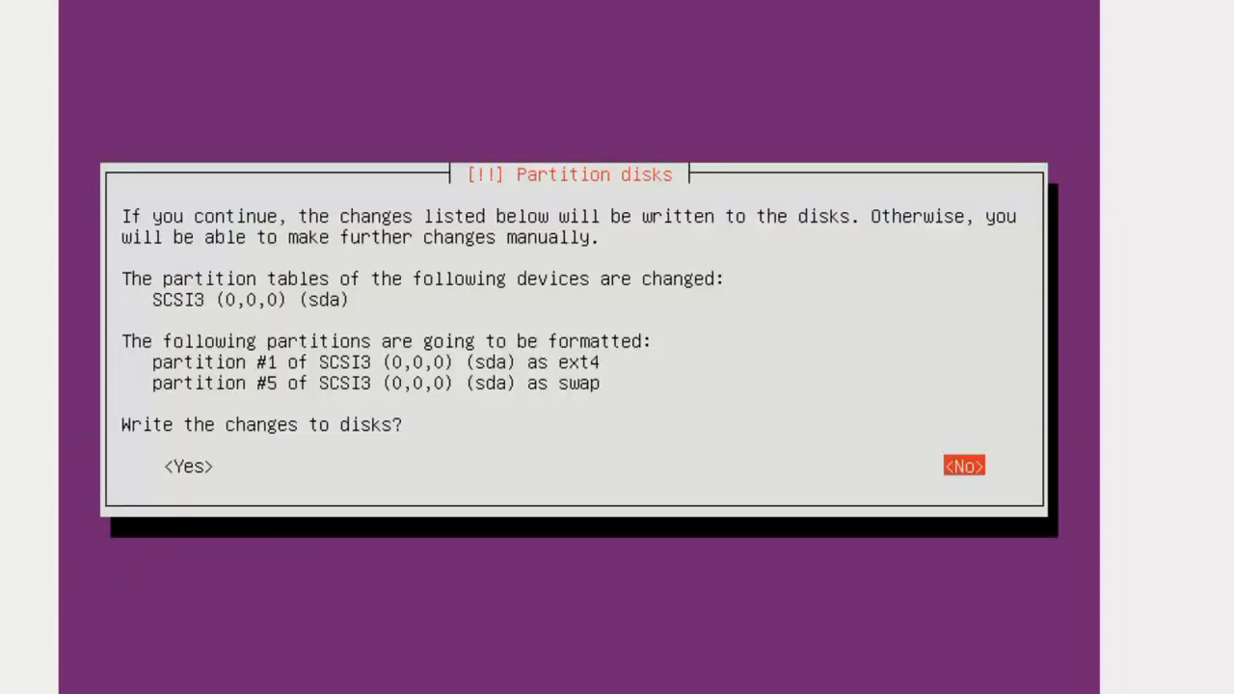
Finish partitioning and confirm writing the ext4 and swap partitions to disk
{"action": "key", "text": "Return"}
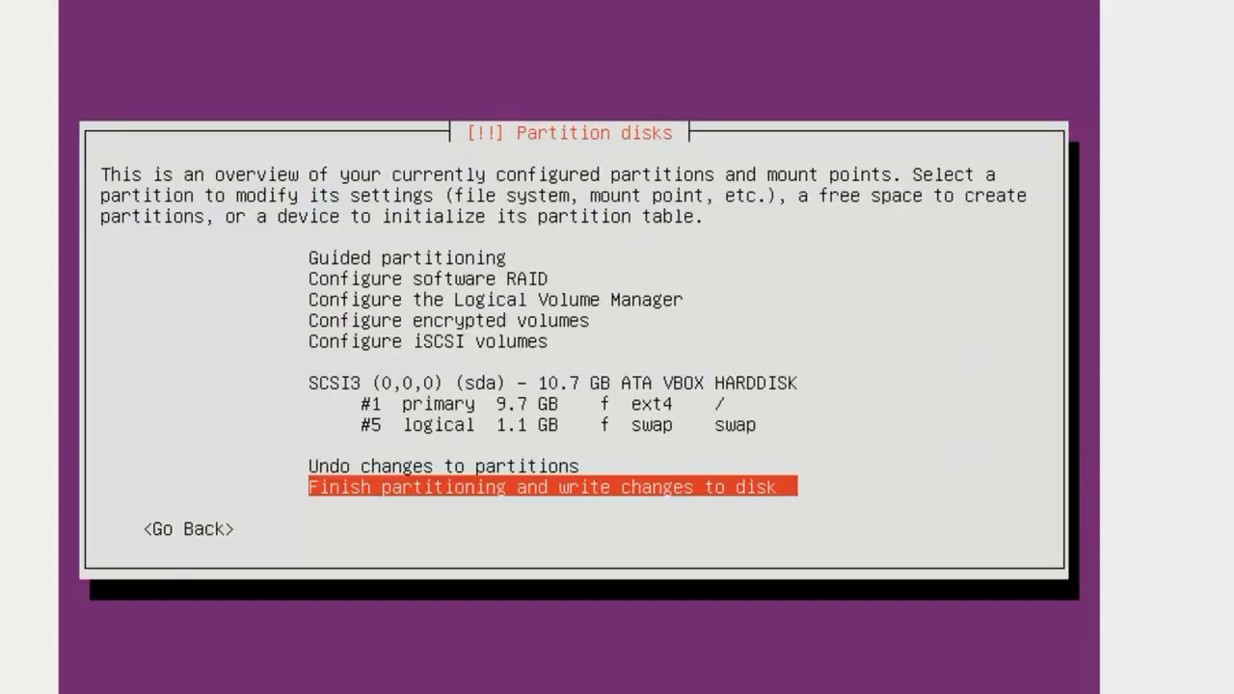
{"action": "key", "text": "Return"}
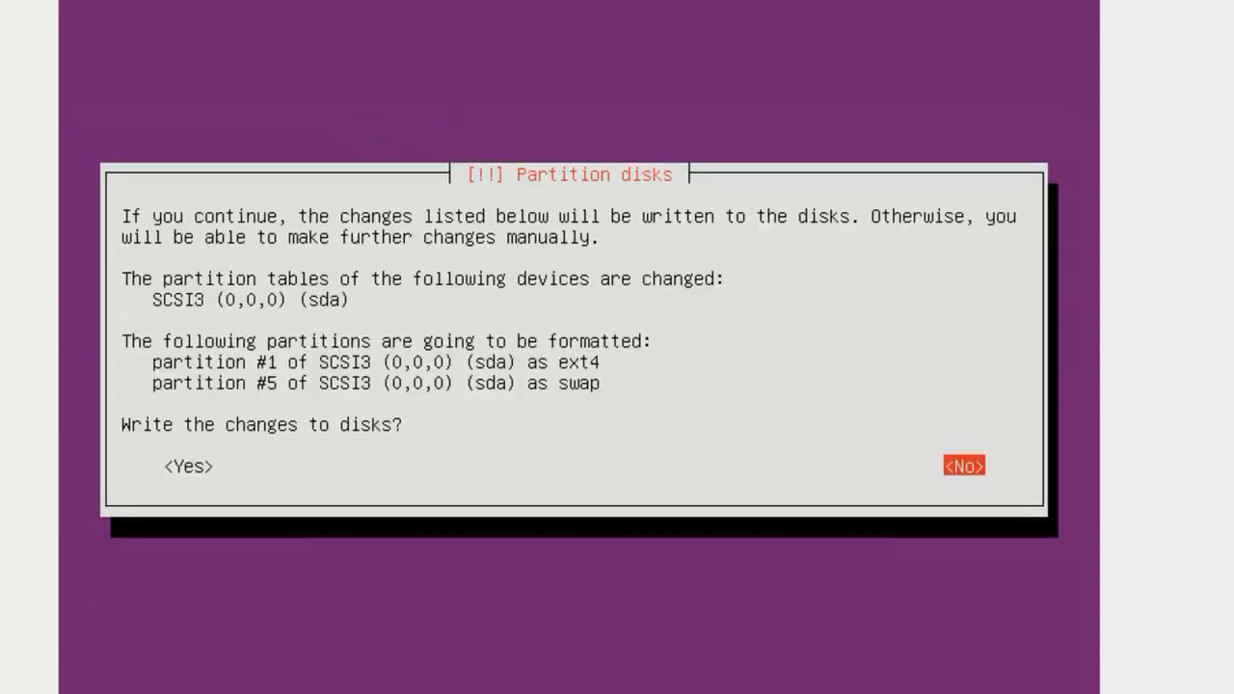
{"action": "key", "text": "Left"}
{"action": "key", "text": "Return"}
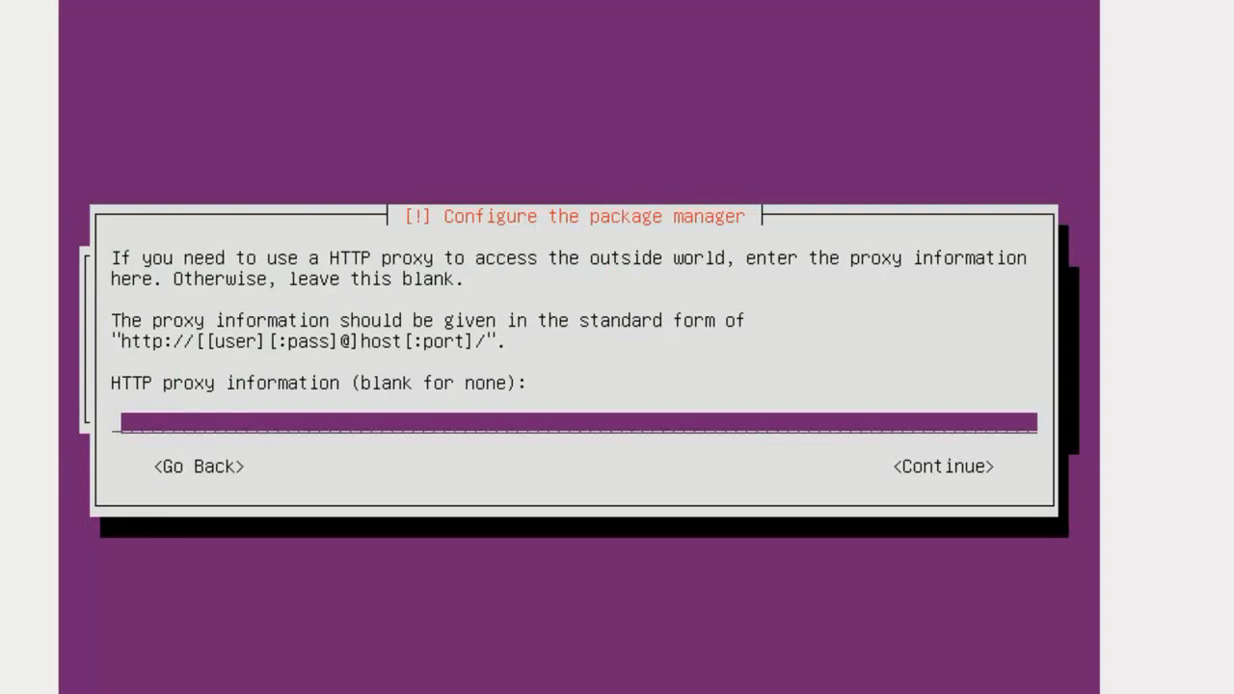
Set the package manager HTTP proxy to rodi354.com and continue
{"action": "type", "text": "rodi354"}
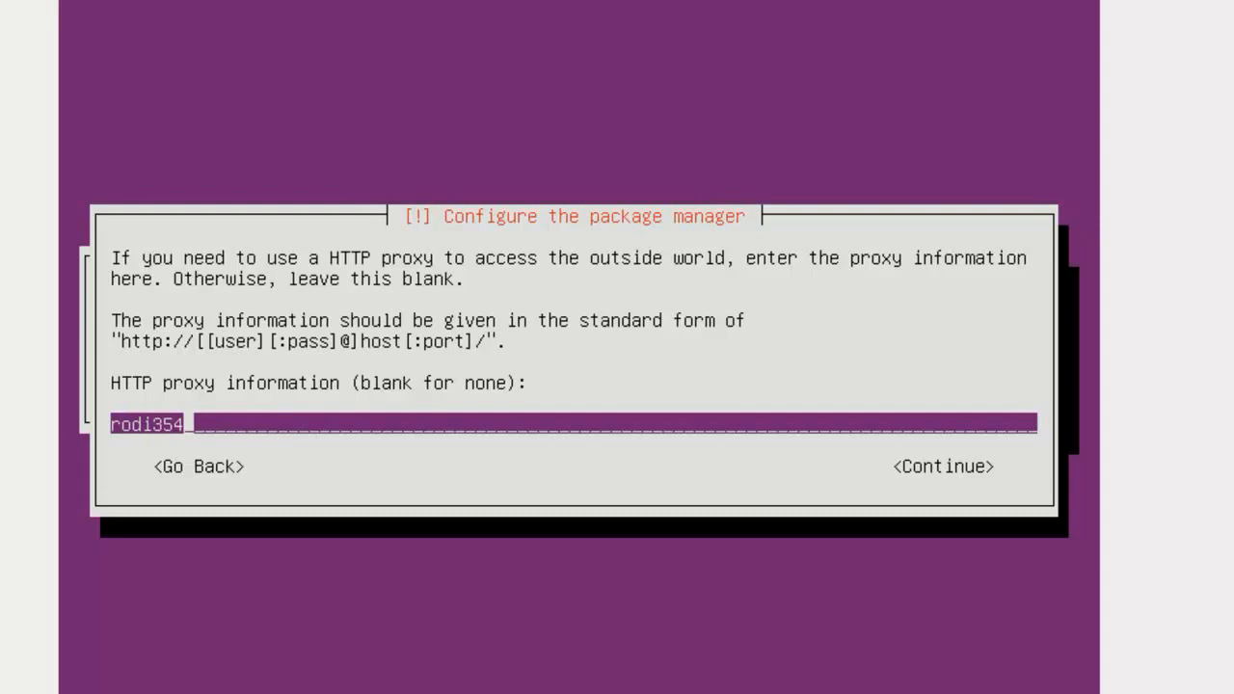
{"action": "type", "text": ".com"}
{"action": "key", "text": "Return"}
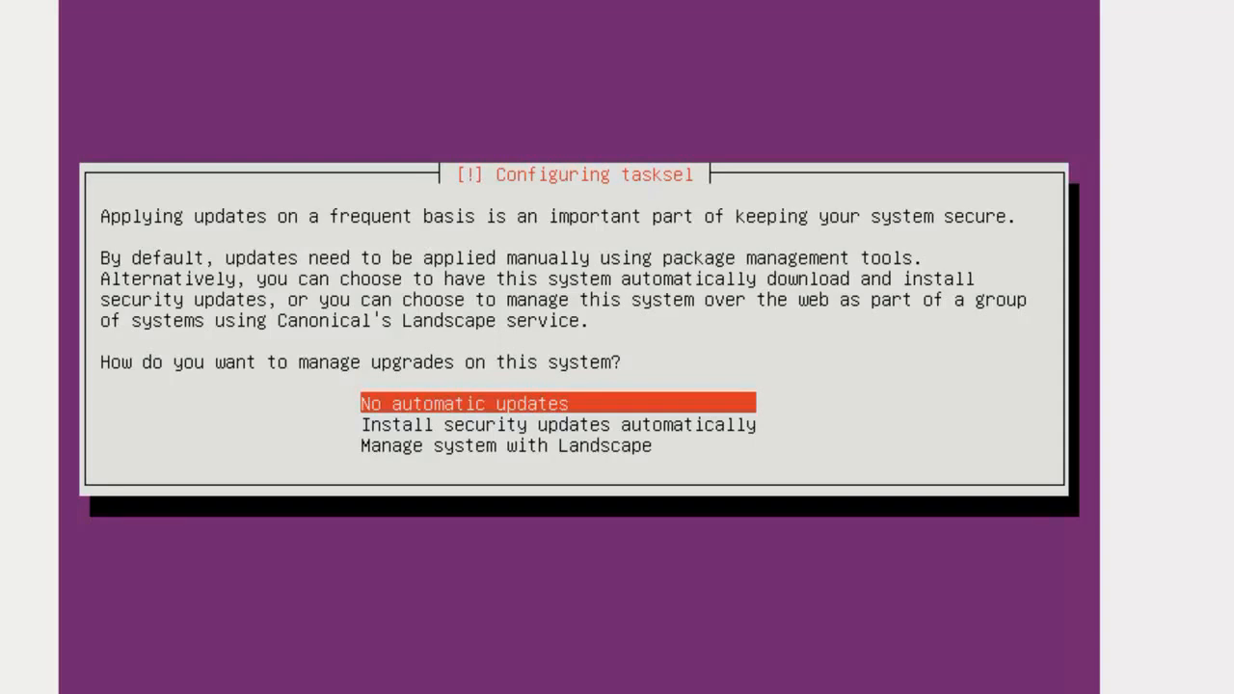
Choose no automatic updates, then mark OpenSSH, DNS, LAMP and Mail server for installation
{"action": "key", "text": "Return"}
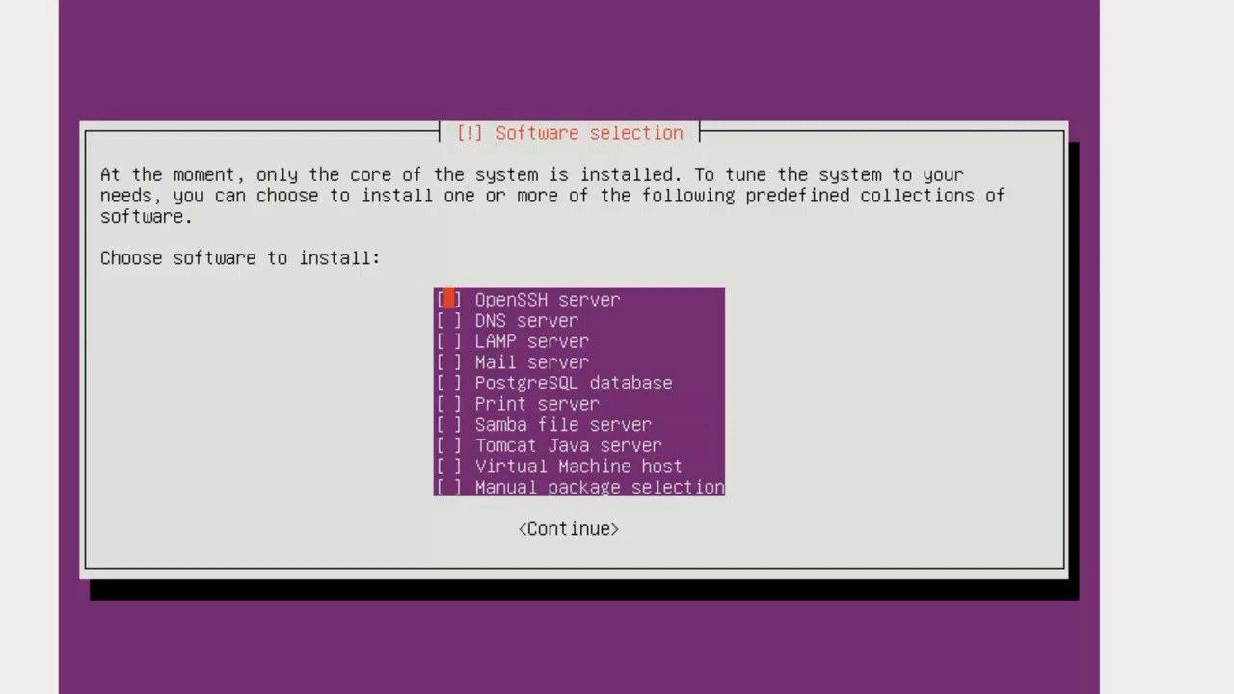
{"action": "key", "text": "Down"}
{"action": "key", "text": "Up"}
{"action": "key", "text": "space"}
{"action": "key", "text": "Down"}
{"action": "key", "text": "space"}
{"action": "key", "text": "Down"}
{"action": "key", "text": "space"}
{"action": "key", "text": "space"}
{"action": "key", "text": "Down"}
{"action": "key", "text": "space"}
{"action": "key", "text": "Up"}
Also mark Samba, PostgreSQL, Tomcat and Virtual Machine host, leave Print server unchecked, and continue
{"action": "key", "text": "space"}
{"action": "key", "text": "Down"}
{"action": "key", "text": "Down"}
{"action": "key", "text": "Down"}
{"action": "key", "text": "Down"}
{"action": "key", "text": "space"}
{"action": "key", "text": "Up"}
{"action": "key", "text": "Up"}
{"action": "key", "text": "space"}
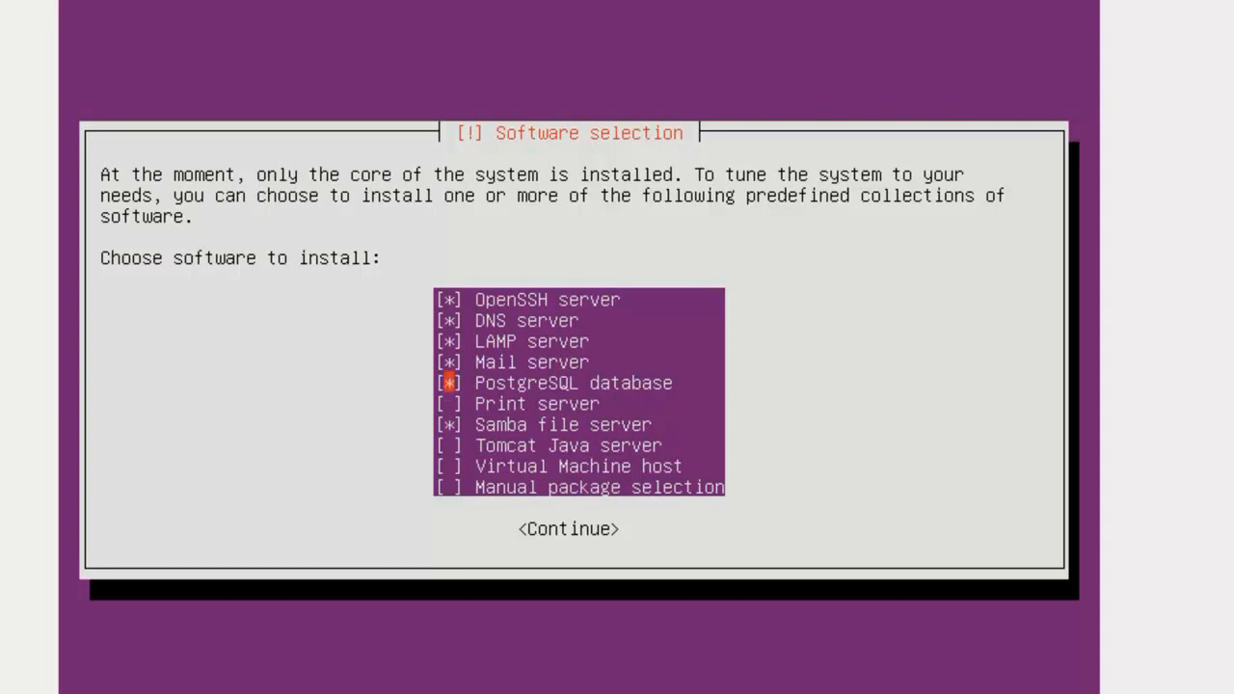
{"action": "key", "text": "Down"}
{"action": "key", "text": "Down"}
{"action": "key", "text": "Down"}
{"action": "key", "text": "space"}
{"action": "key", "text": "Down"}
{"action": "key", "text": "space"}
{"action": "key", "text": "Down"}
{"action": "key", "text": "space"}
{"action": "key", "text": "Tab"}
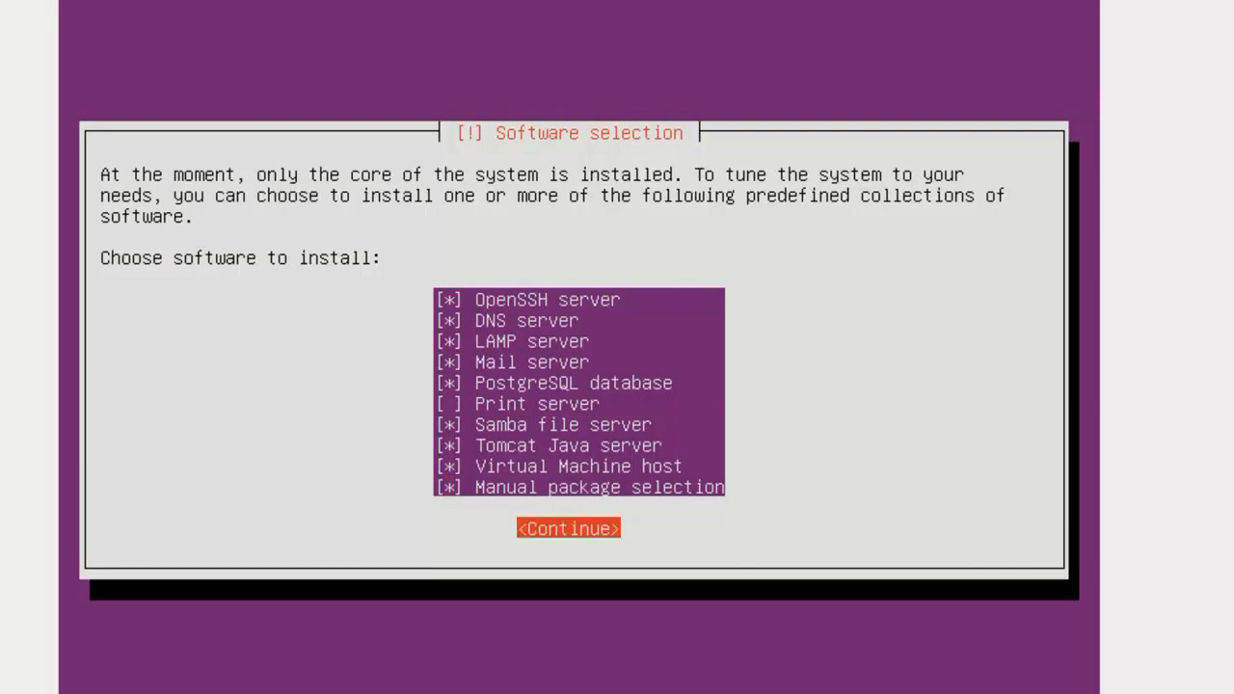
{"action": "key", "text": "Return"}
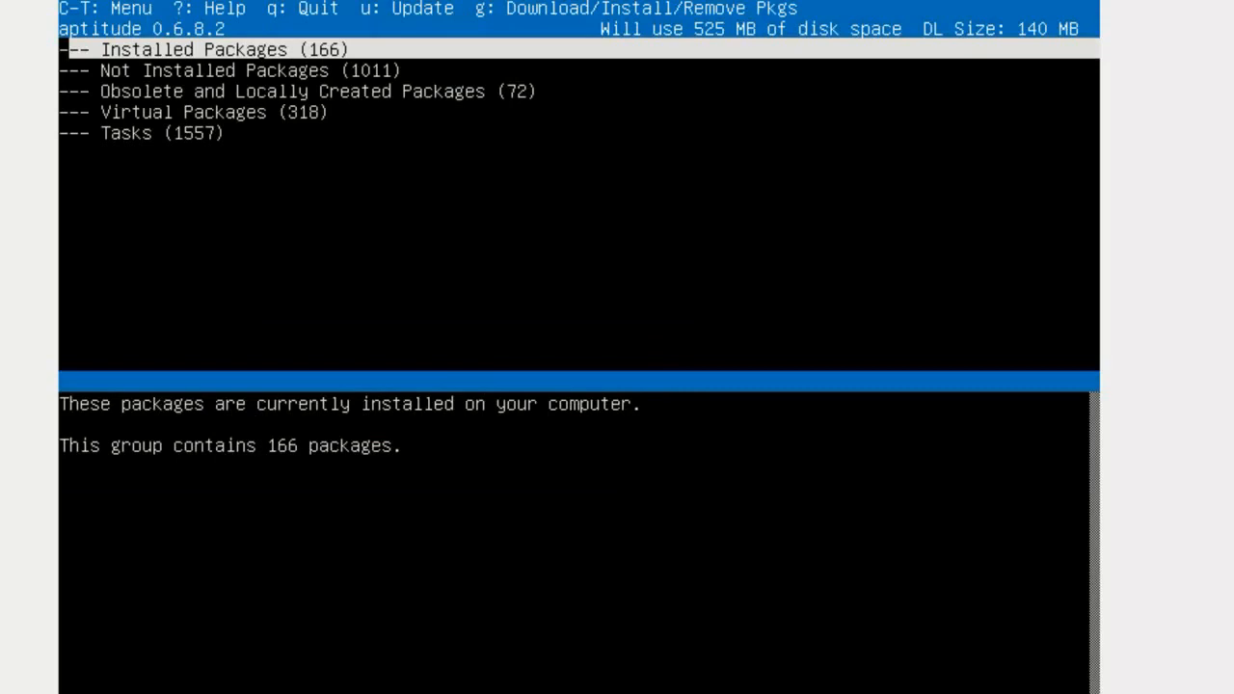
In aptitude, go to the Tasks group and preview the 373 packages queued for installation
{"action": "key", "text": "Return"}
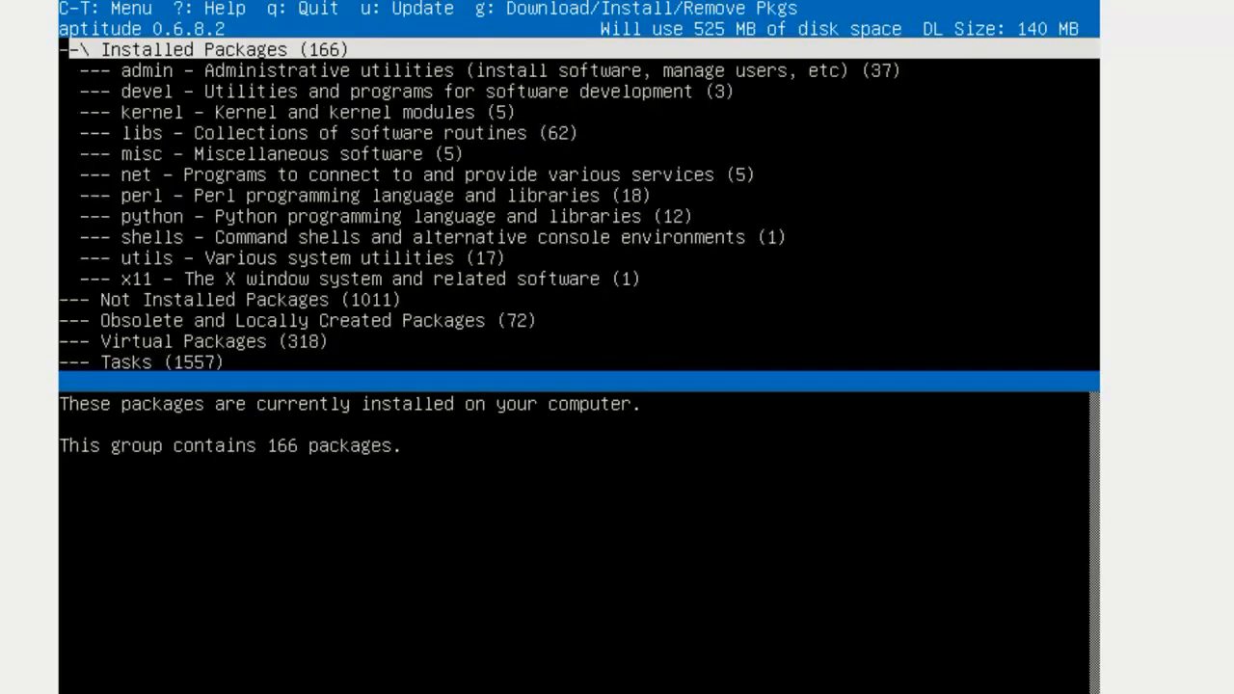
{"action": "key", "text": "Return"}
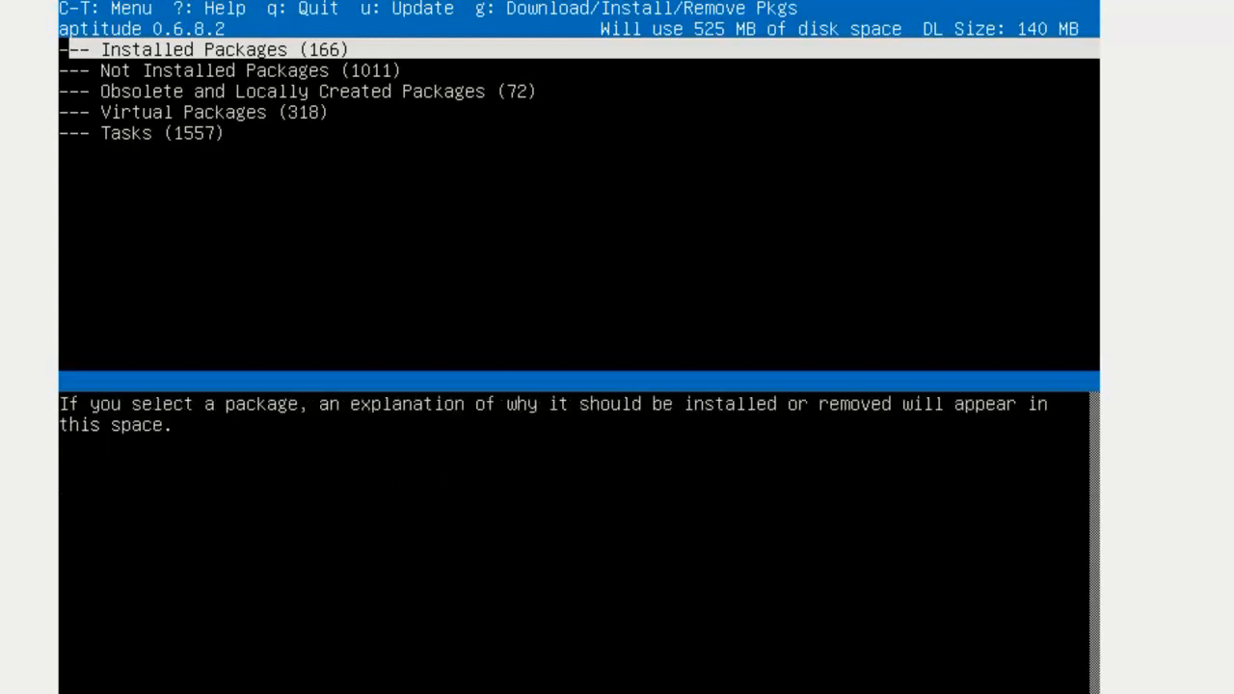
{"action": "key", "text": "Down"}
{"action": "key", "text": "Down"}
{"action": "key", "text": "Down"}
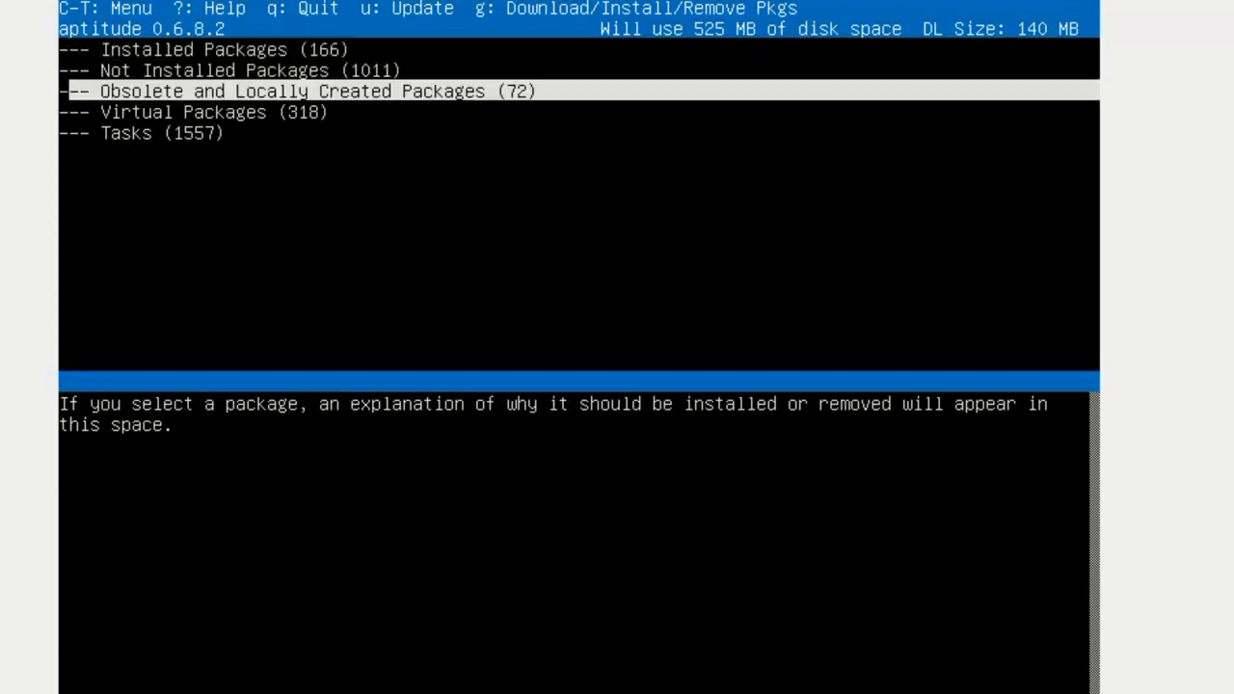
{"action": "key", "text": "Down"}
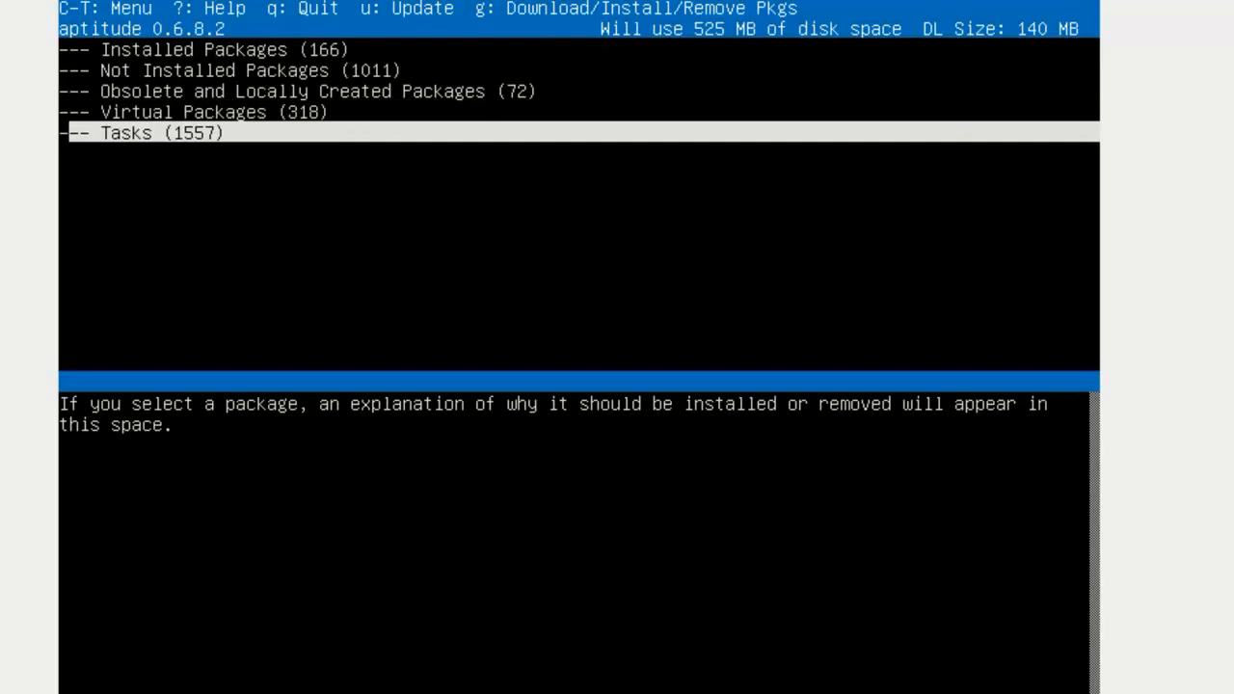
{"action": "key", "text": "g"}
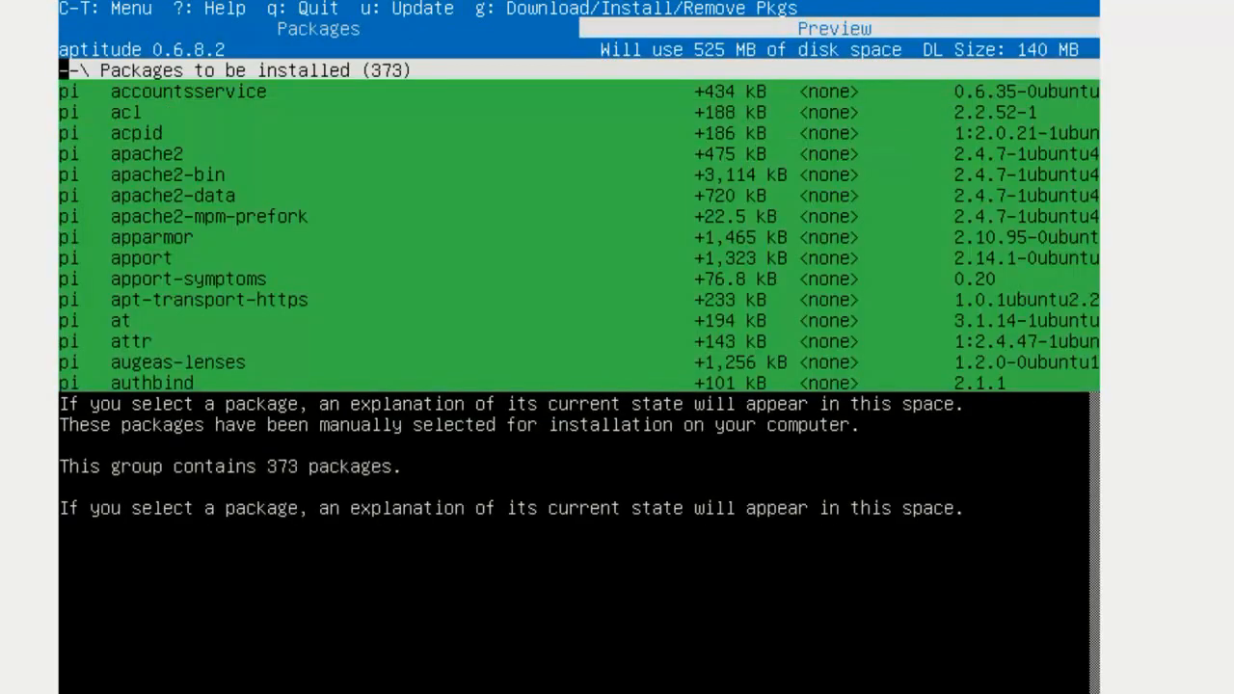
Start downloading and installing the previewed packages in aptitude
{"action": "key", "text": "g"}
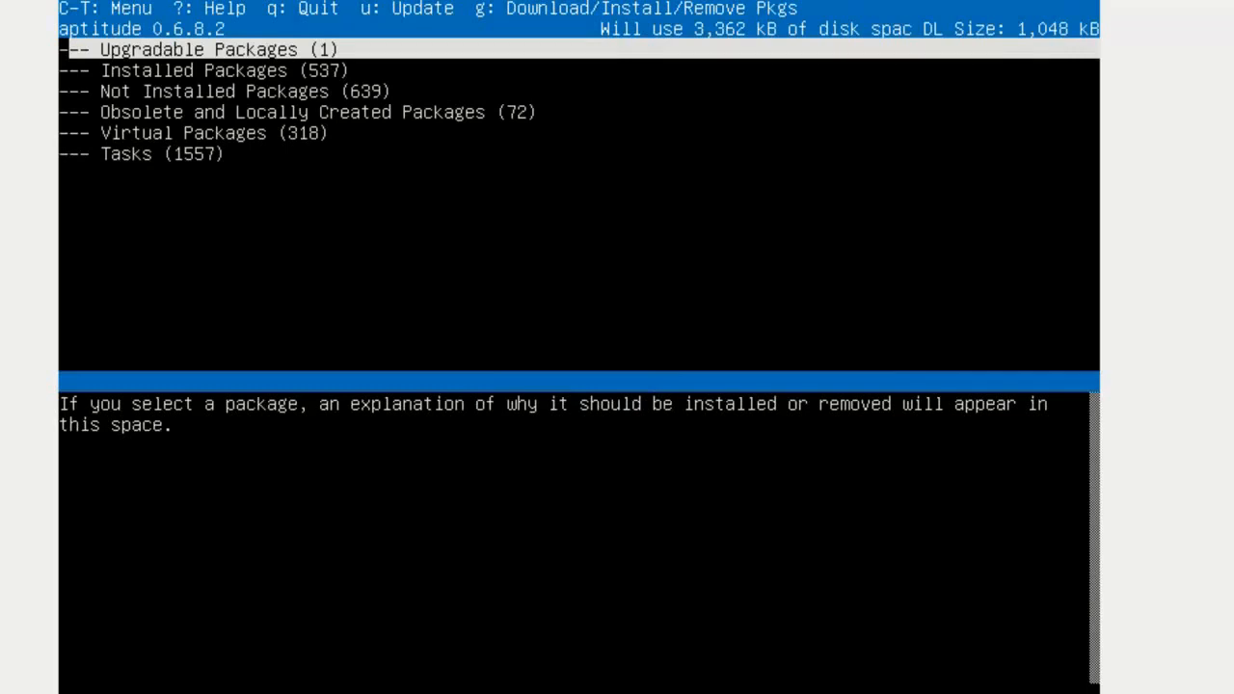
Expand Upgradable Packages in aptitude, preview the pending postfix install and start the download
{"action": "key", "text": "Return"}
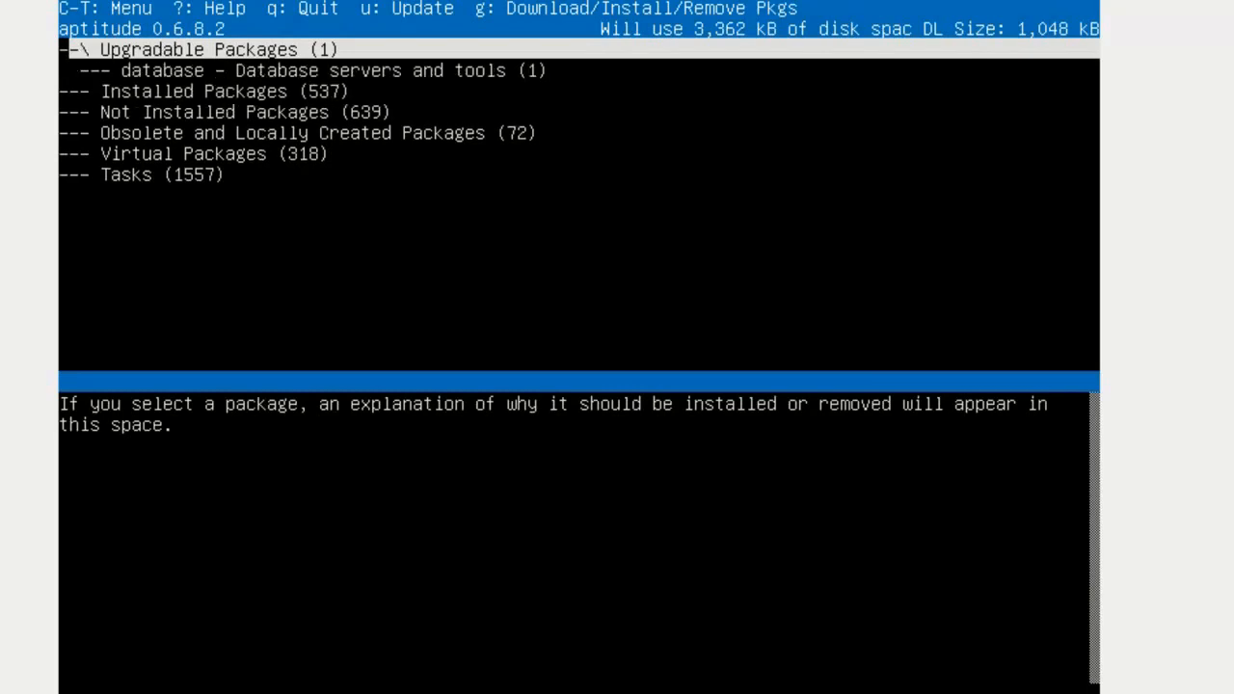
{"action": "key", "text": "Down"}
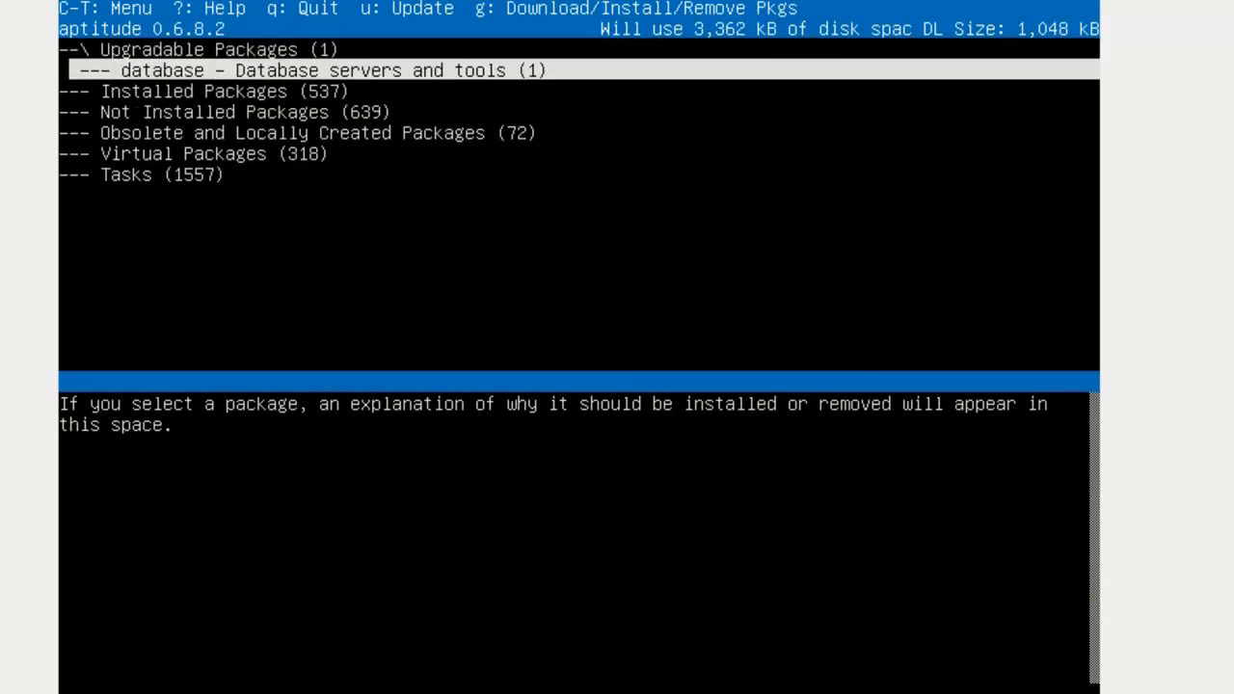
{"action": "key", "text": "Up"}
{"action": "key", "text": "g"}
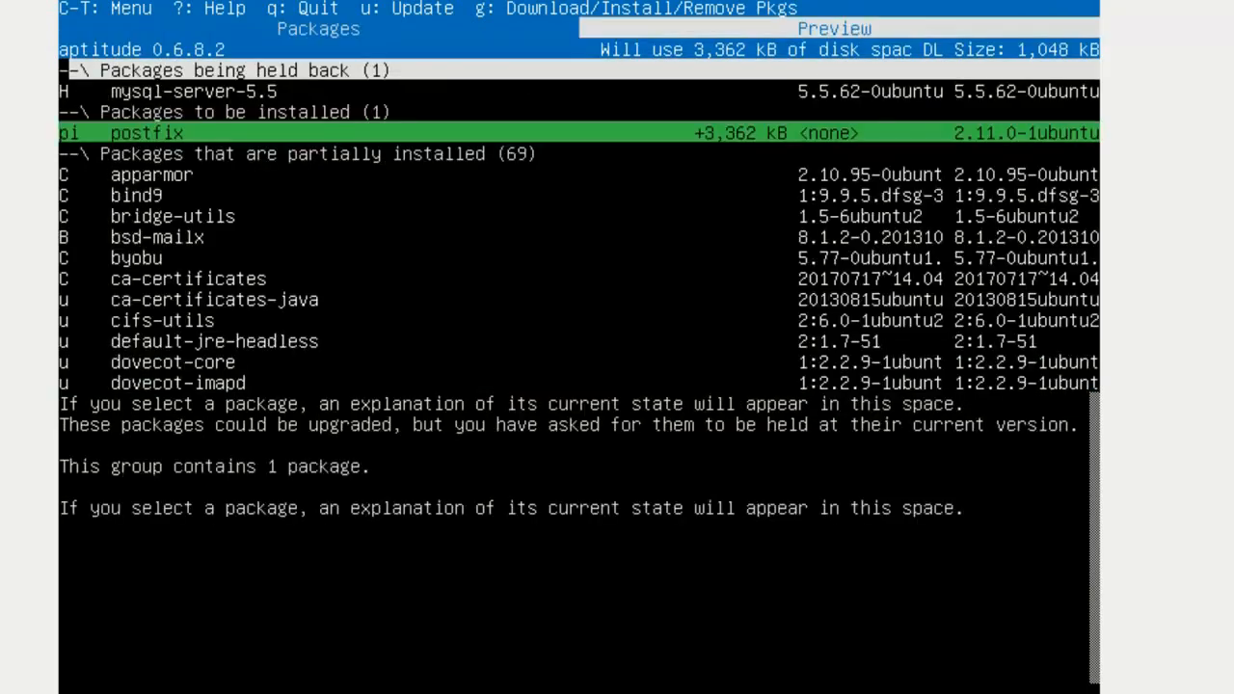
{"action": "key", "text": "g"}
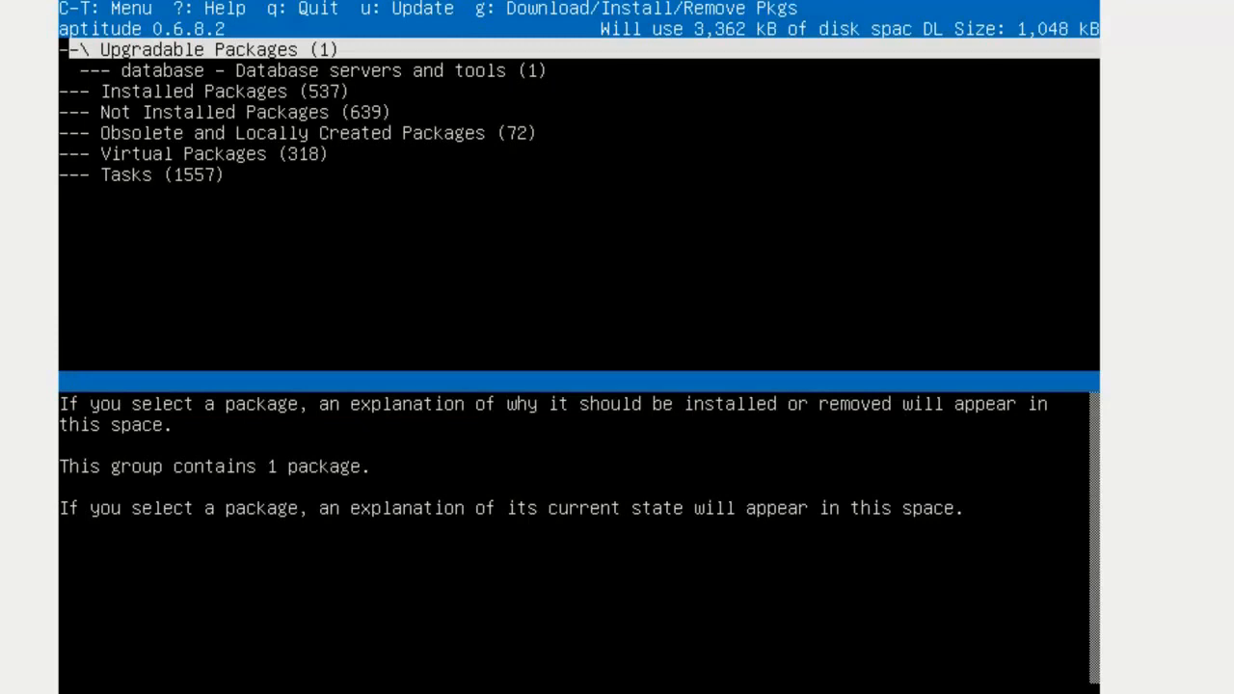
Browse the Not Installed Packages group, then preview and retry the download, which fails for mysql-server-5.5
{"action": "key", "text": "Down"}
{"action": "key", "text": "Down"}
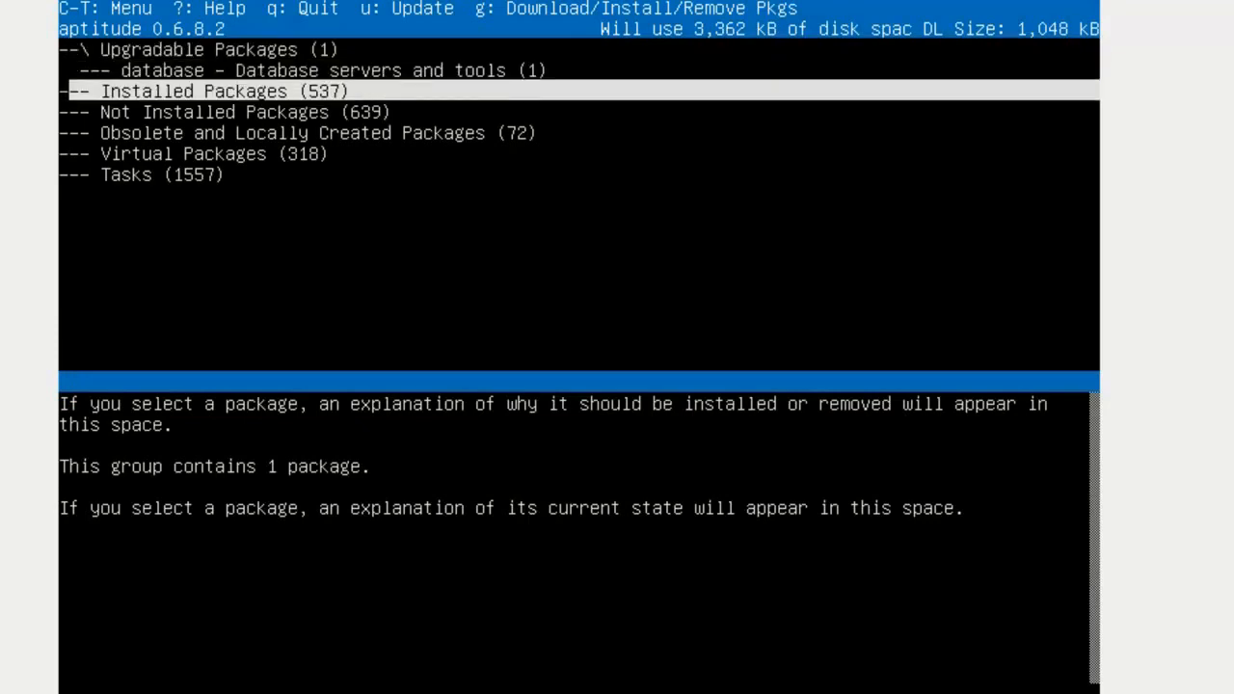
{"action": "key", "text": "Down"}
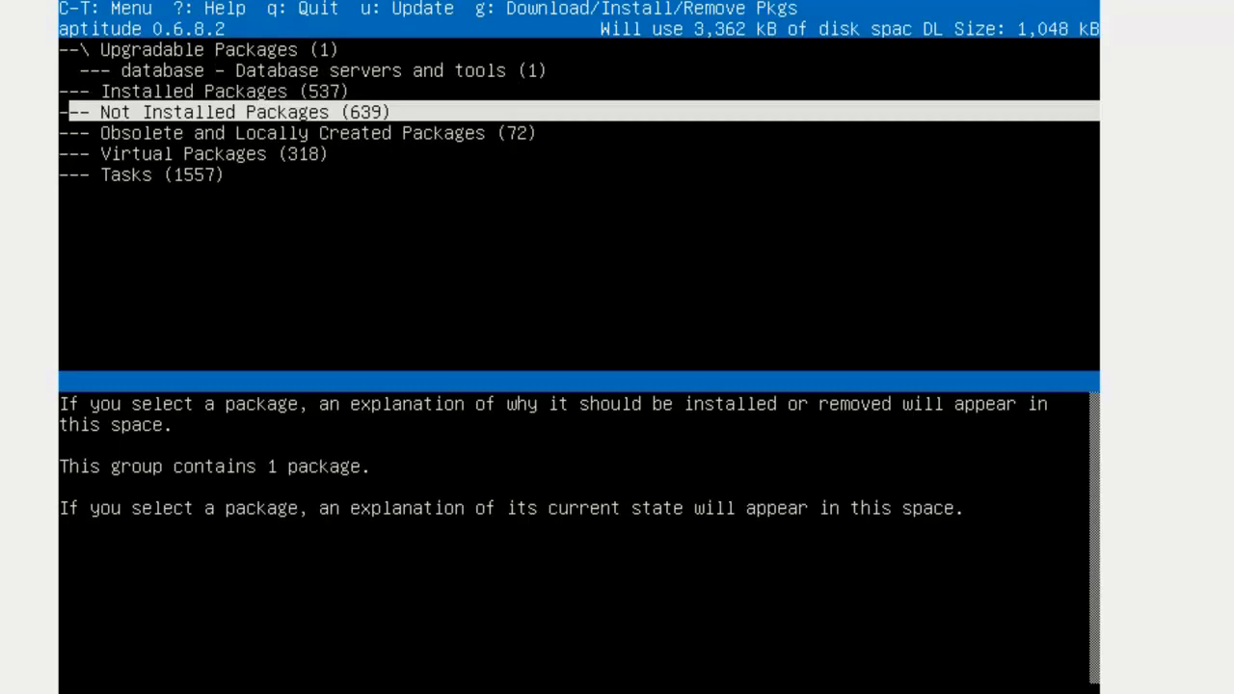
{"action": "key", "text": "Return"}
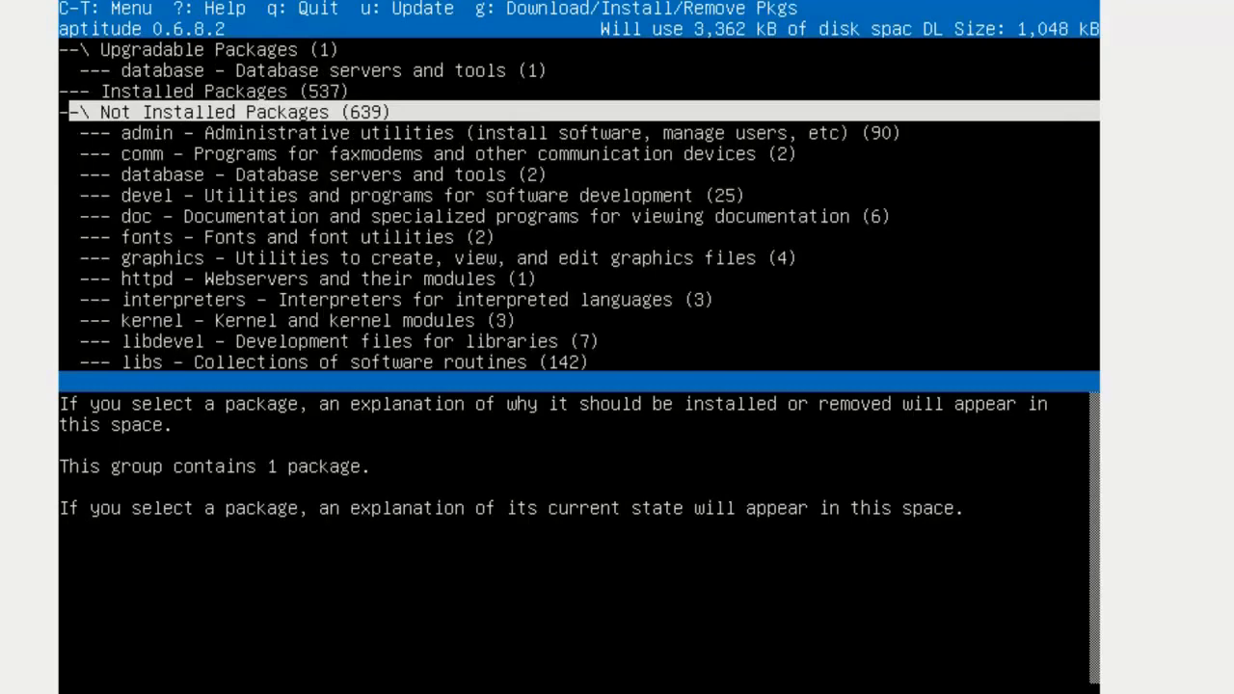
{"action": "key", "text": "Return"}
{"action": "key", "text": "g"}
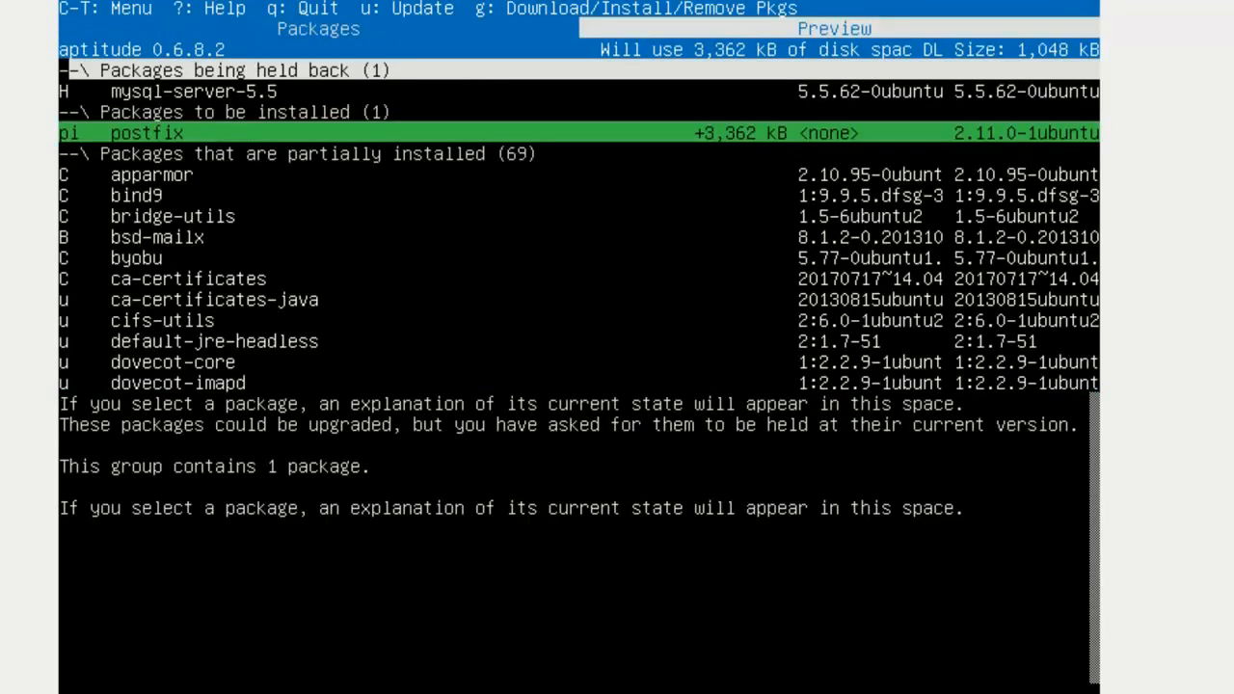
{"action": "key", "text": "g"}
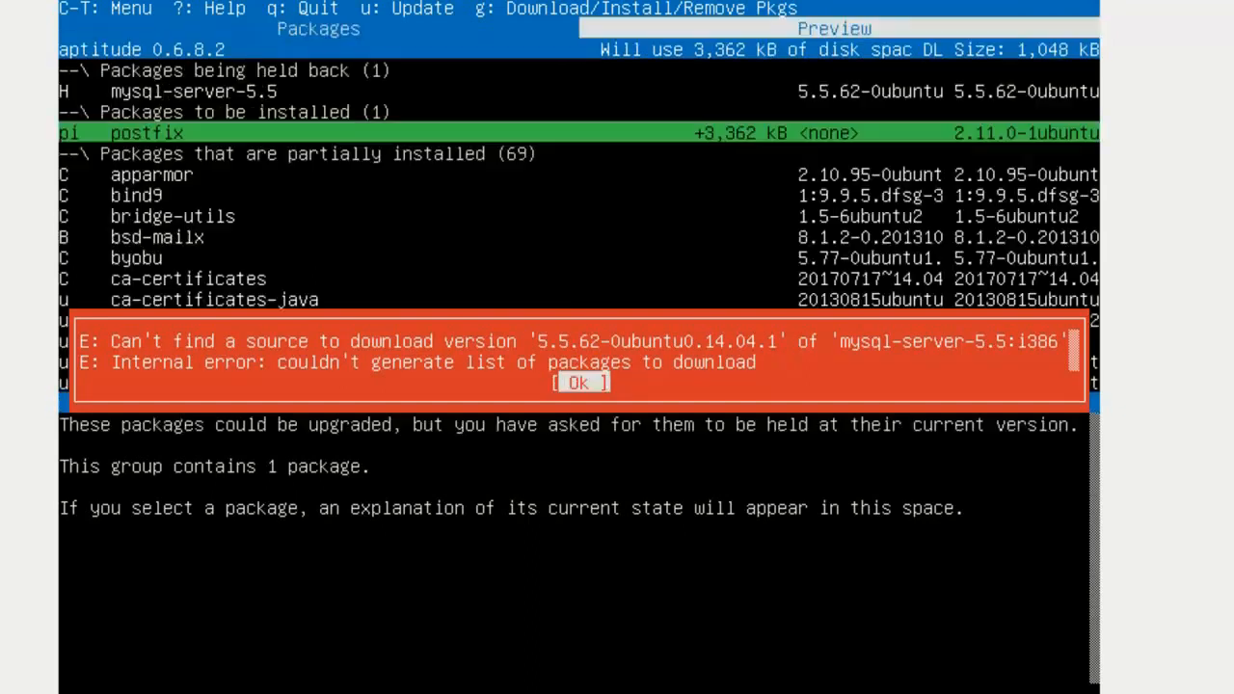
Dismiss the missing-source error and confirm quitting aptitude so software installation resumes
{"action": "key", "text": "Return"}
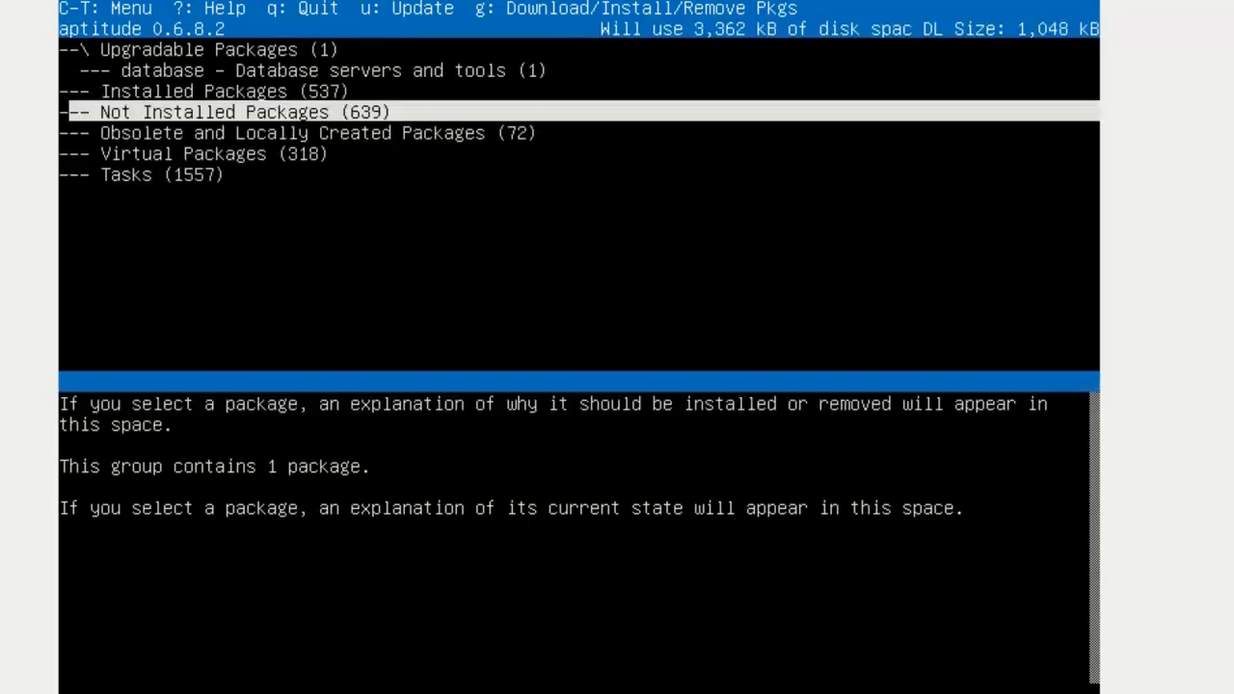
{"action": "key", "text": "q"}
{"action": "key", "text": "Left"}
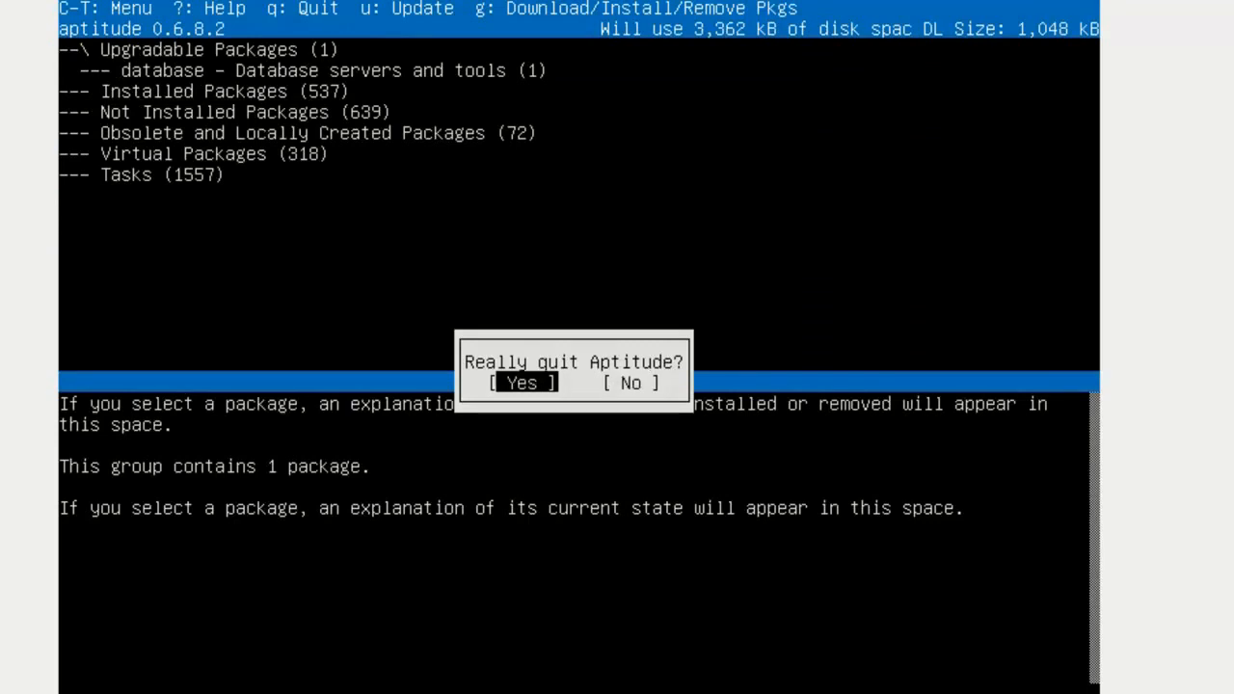
{"action": "key", "text": "Return"}
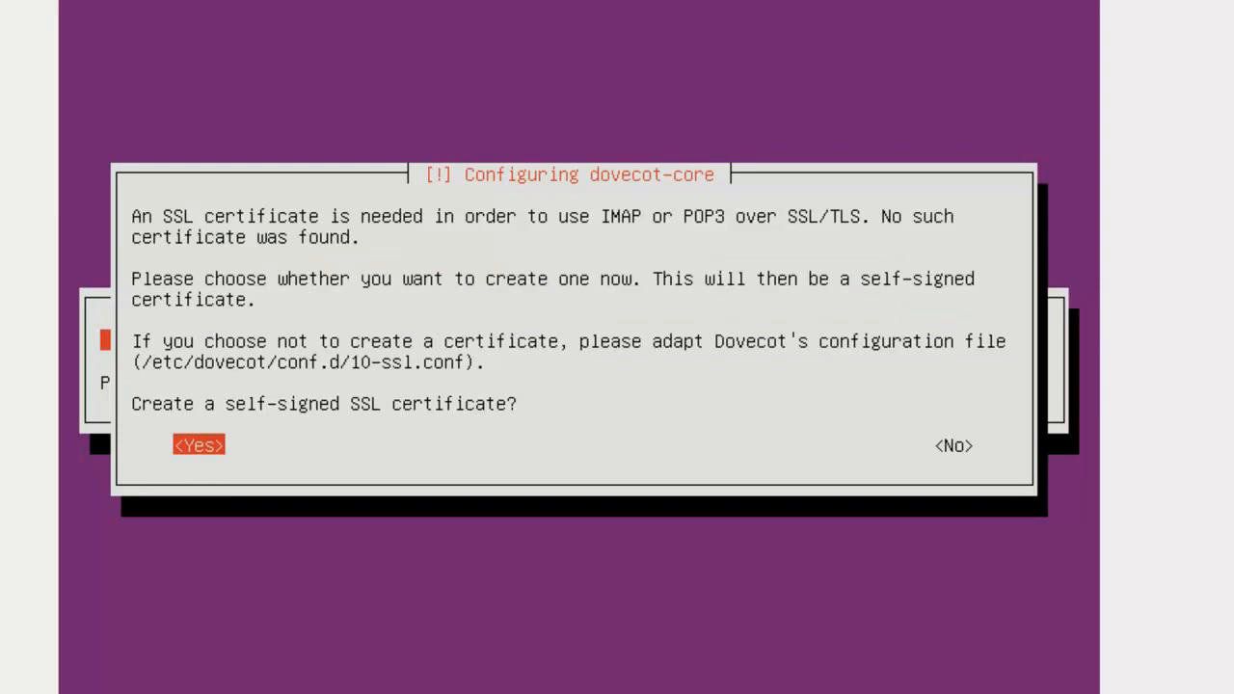
Accept creating a self-signed SSL certificate for dovecot-core with host name localhost
{"action": "key", "text": "Return"}
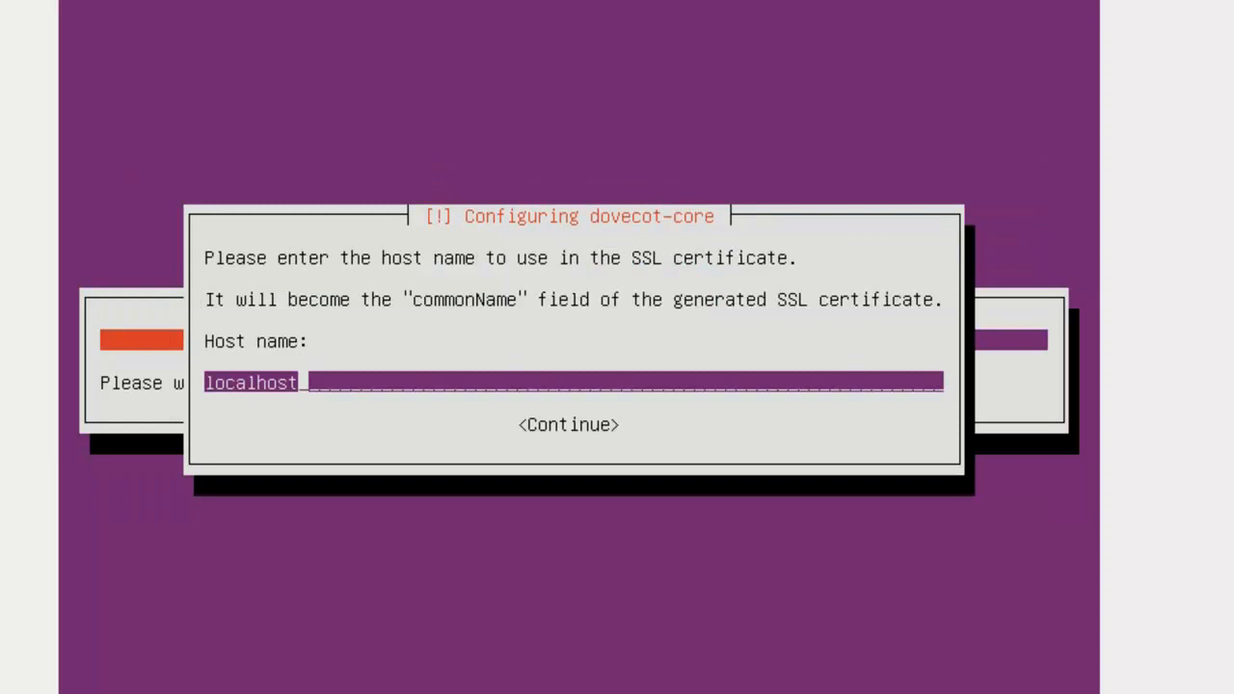
{"action": "key", "text": "Return"}
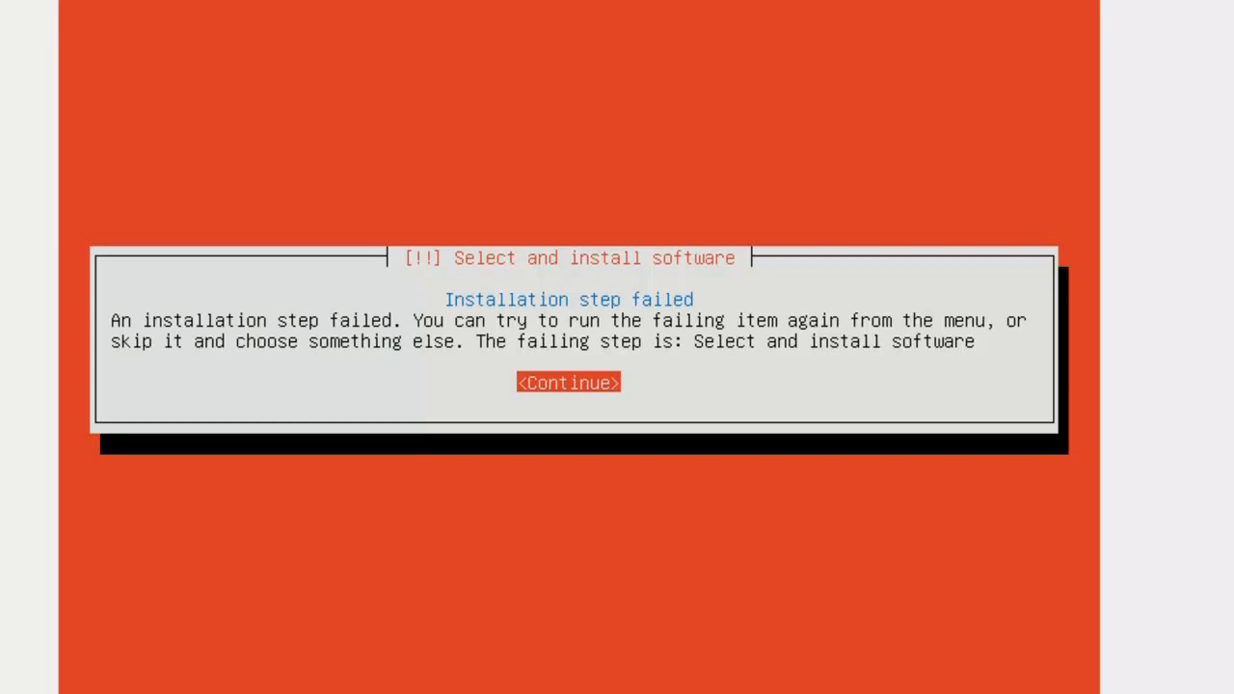
Acknowledge the software step failure, retry Select and install software, and acknowledge the repeated failure
{"action": "key", "text": "Return"}
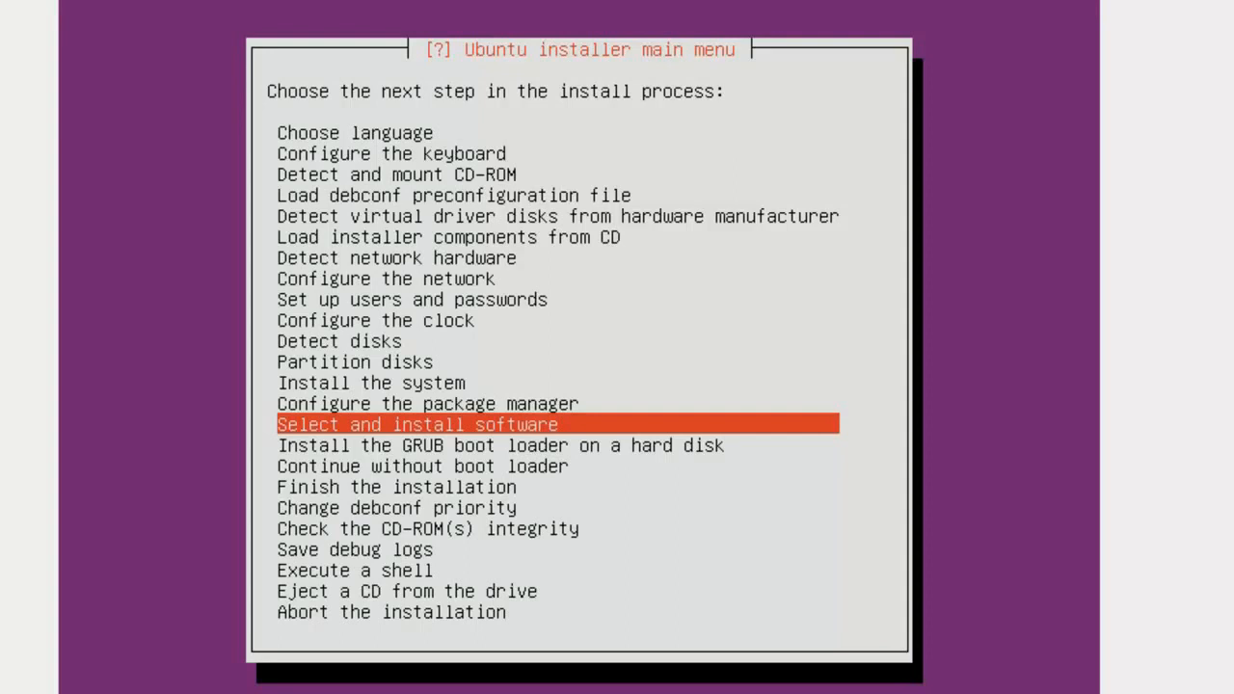
{"action": "key", "text": "Return"}
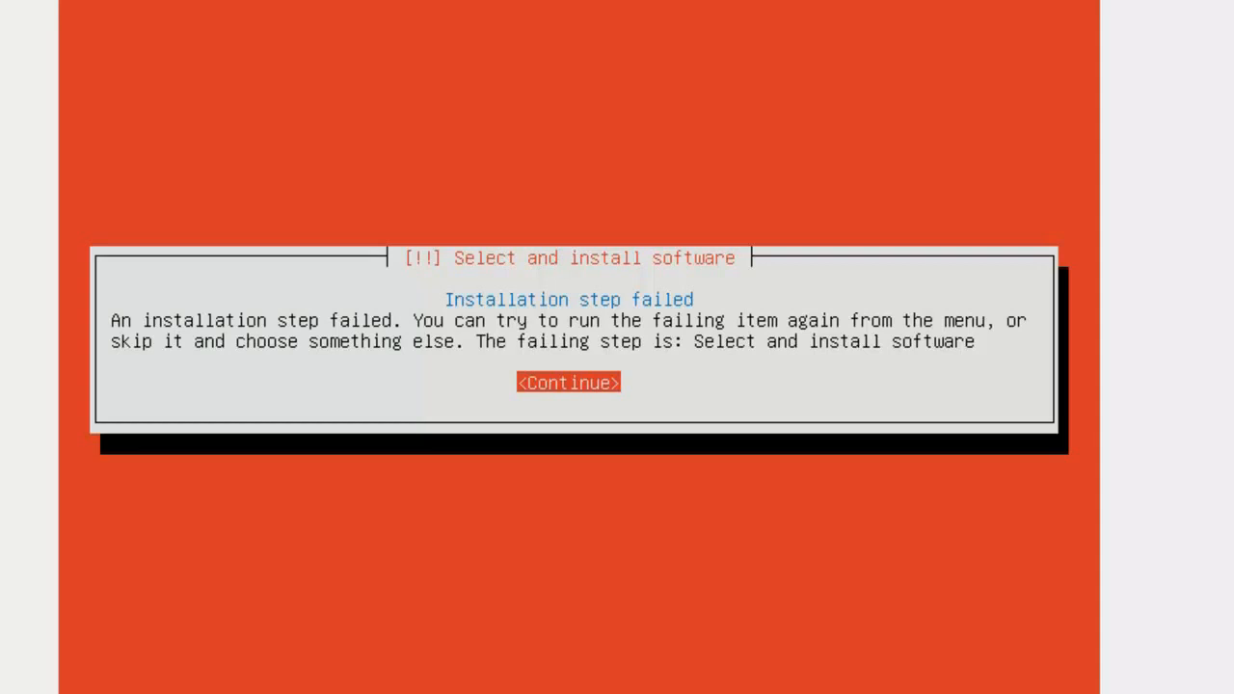
{"action": "key", "text": "Return"}
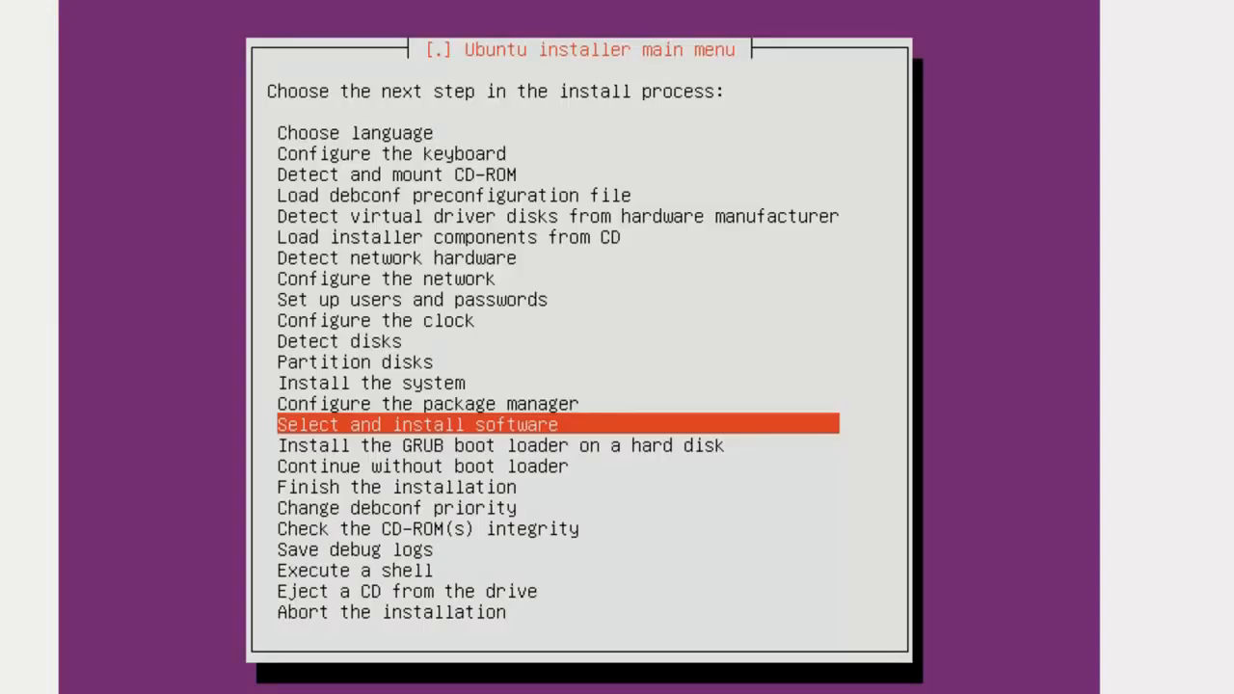
Rerun Select and install software from the main menu, dismiss its 5% failure, and select Configure the package manager
{"action": "key", "text": "End"}
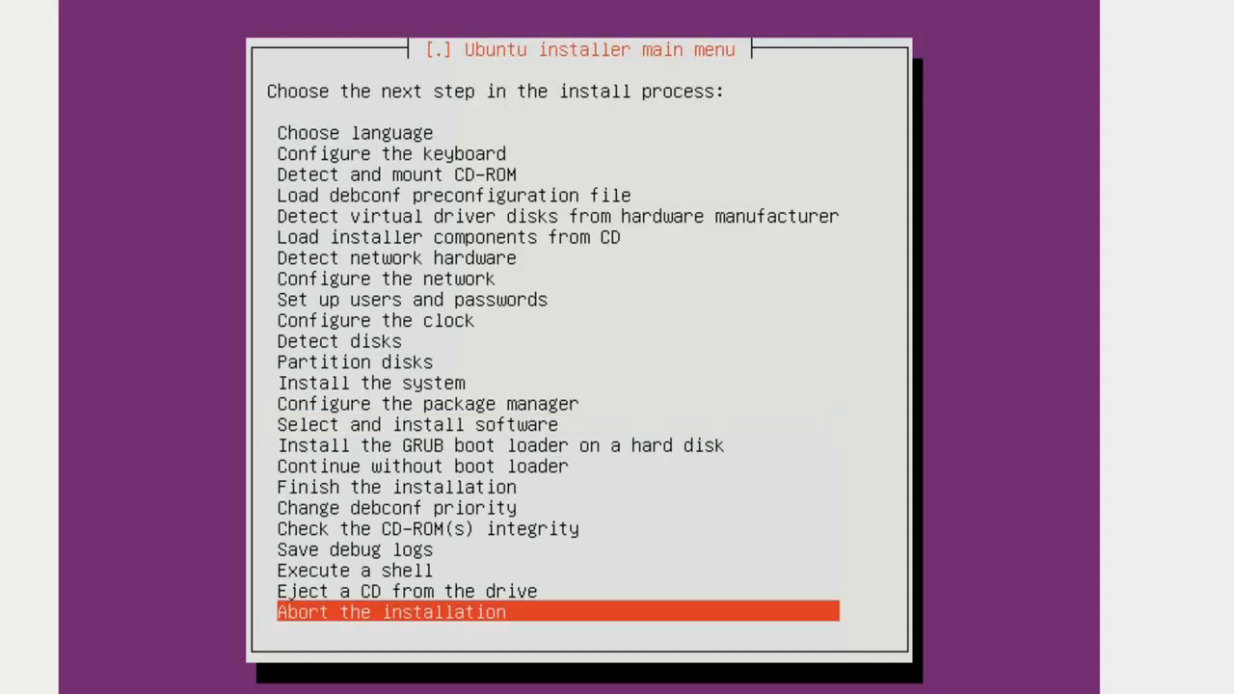
{"action": "key", "text": "Up"}
{"action": "key", "text": "Up"}
{"action": "key", "text": "Up"}
{"action": "key", "text": "Up"}
{"action": "key", "text": "Up"}
{"action": "key", "text": "Up"}
{"action": "key", "text": "Up"}
{"action": "key", "text": "Up"}
{"action": "key", "text": "Up"}
{"action": "key", "text": "Up"}
{"action": "key", "text": "Up"}
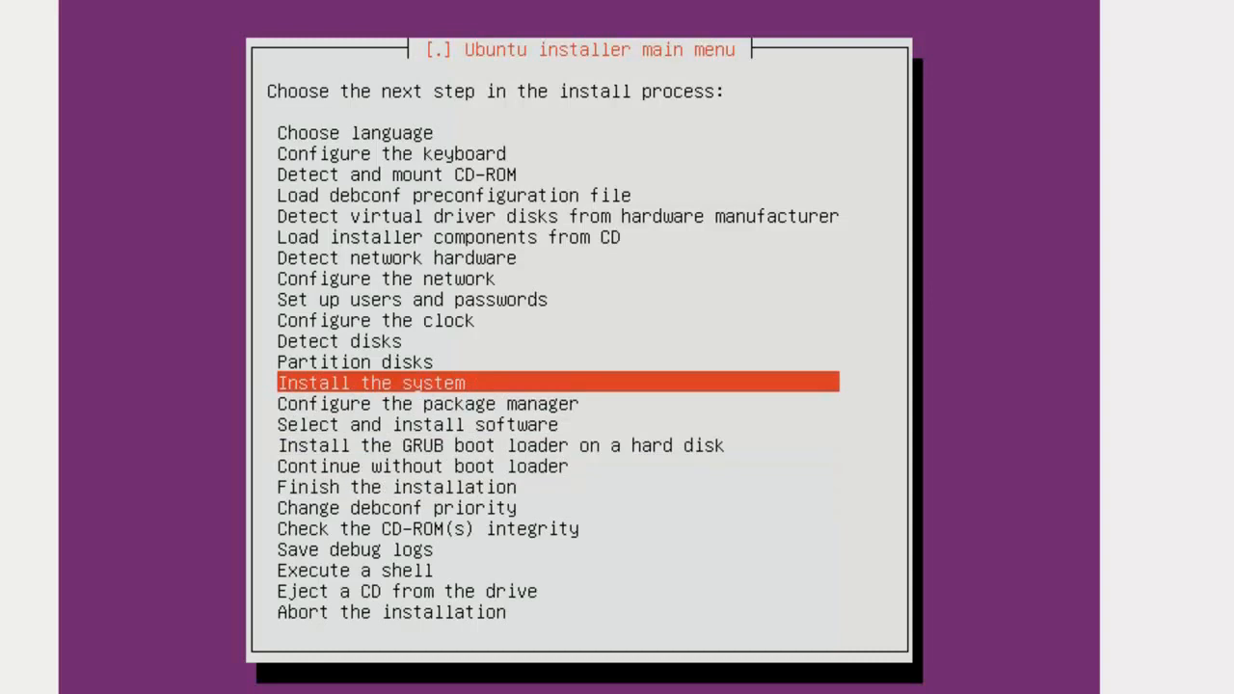
{"action": "key", "text": "Down"}
{"action": "key", "text": "Down"}
{"action": "key", "text": "Down"}
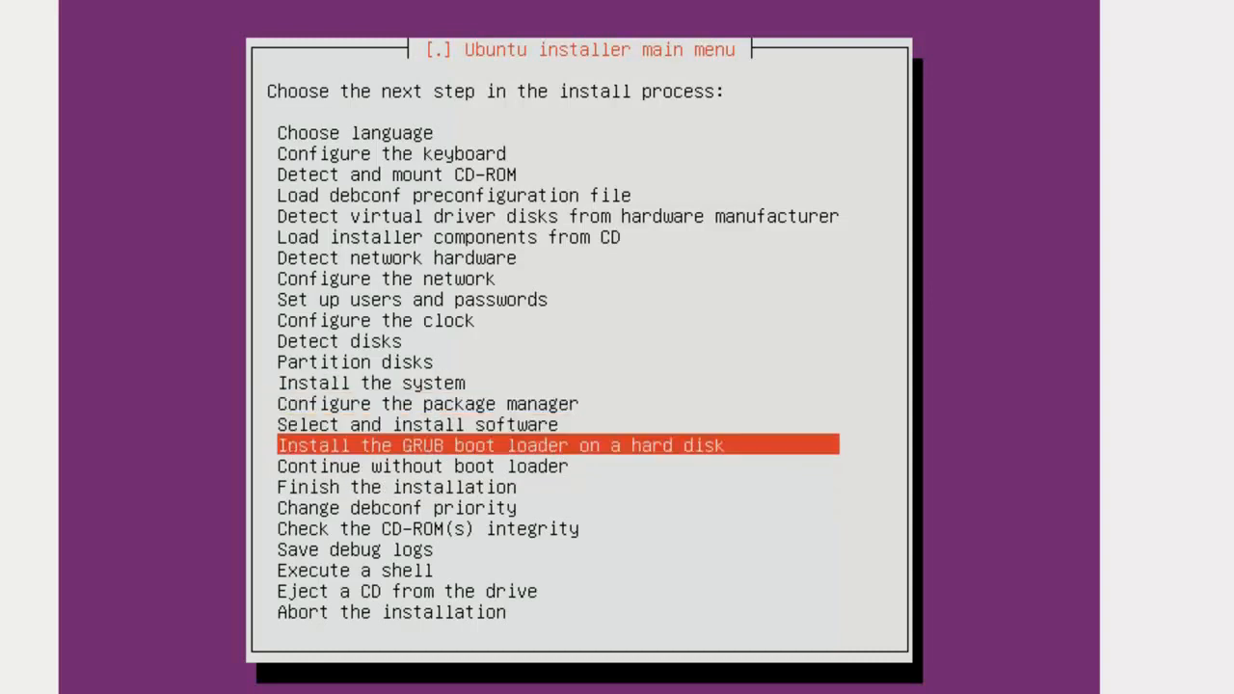
{"action": "key", "text": "Up"}
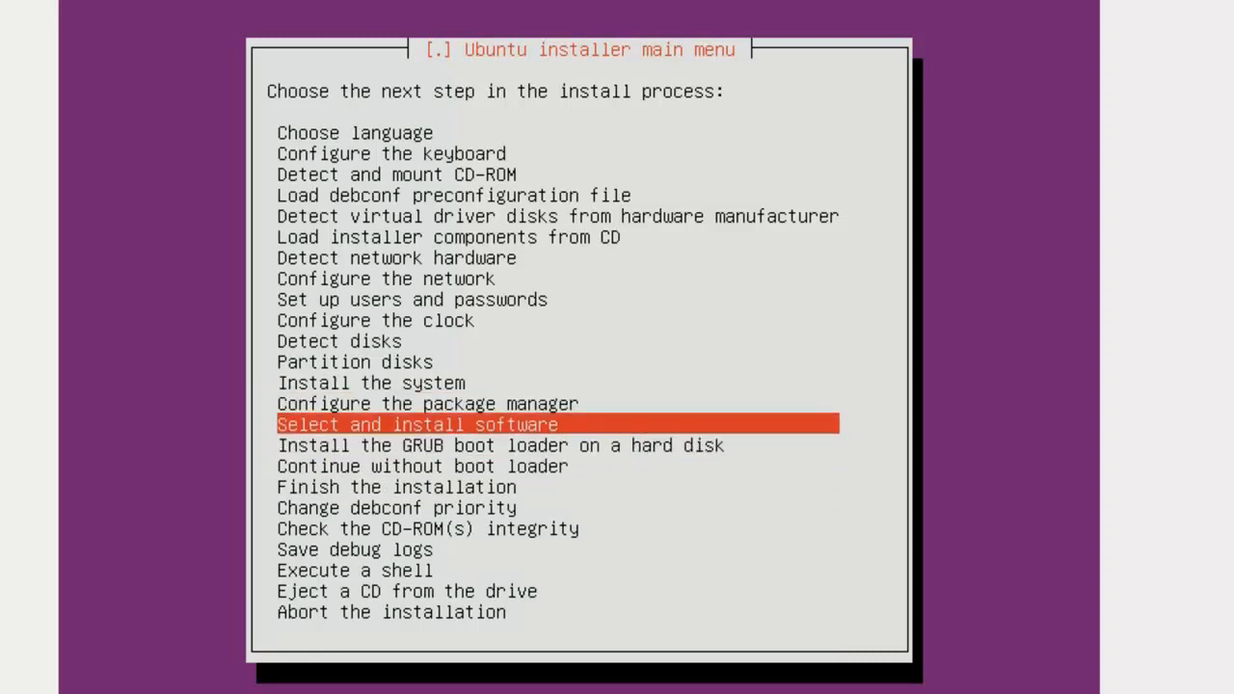
{"action": "key", "text": "Return"}
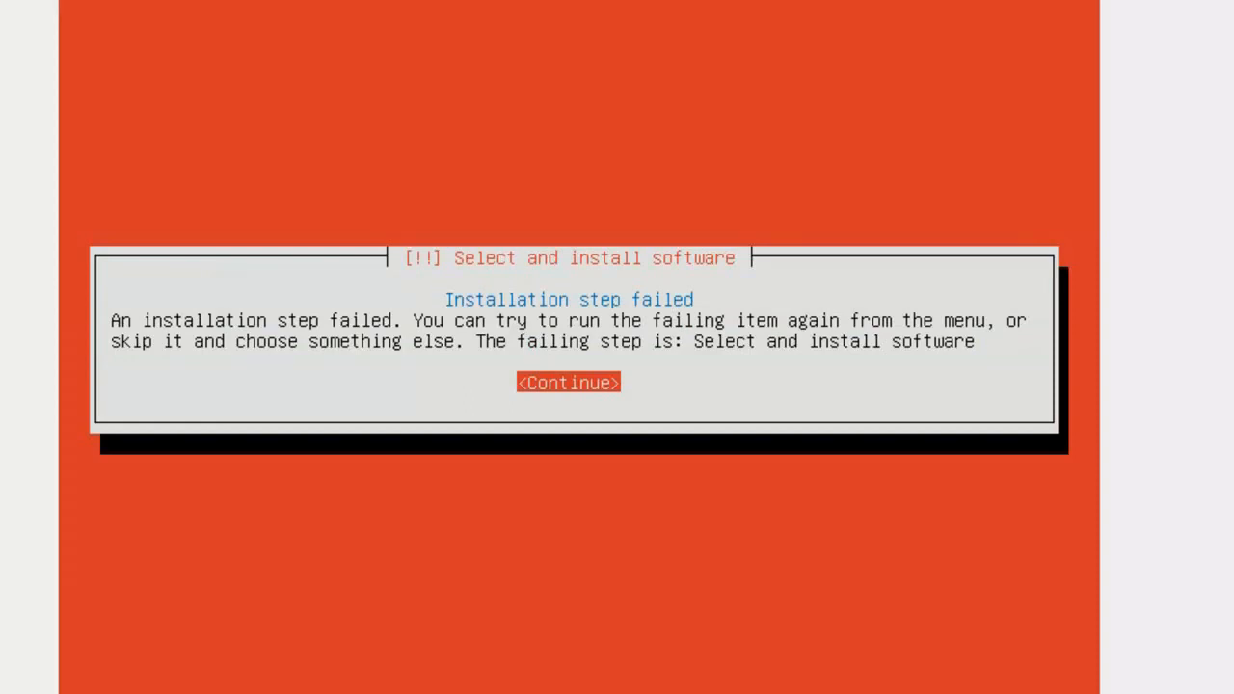
{"action": "key", "text": "Return"}
{"action": "key", "text": "Up"}
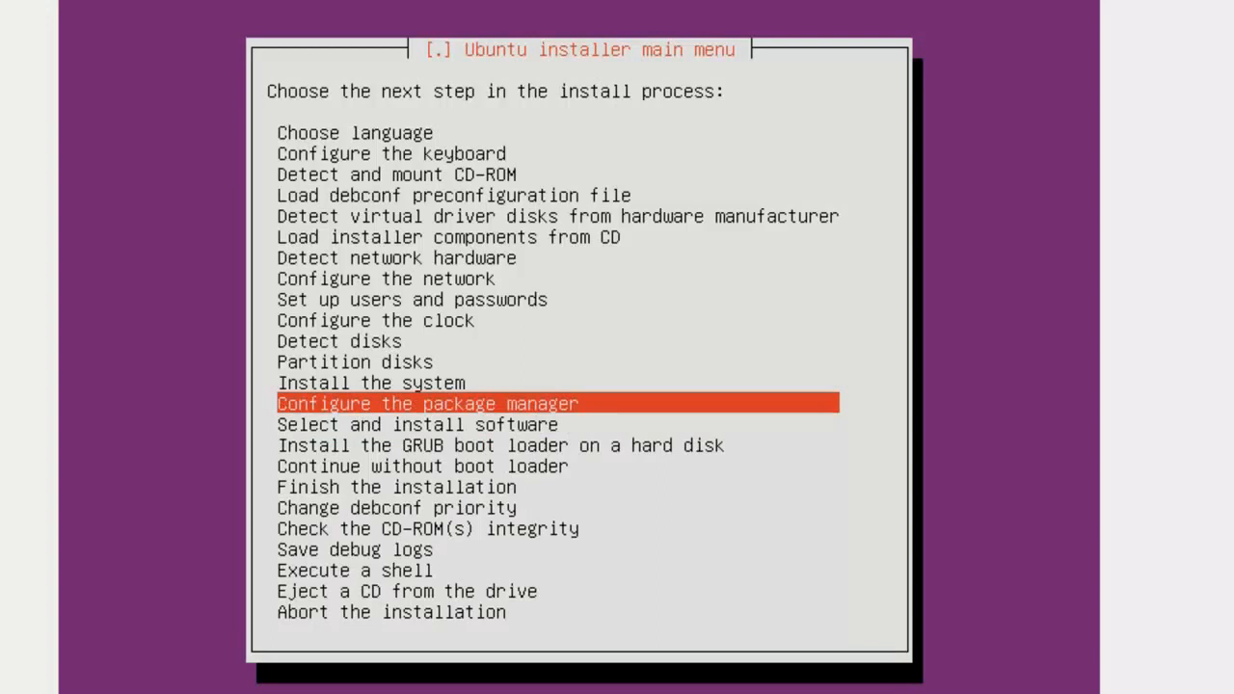
Configure the package manager to use a network mirror over https, with details entered manually
{"action": "key", "text": "Return"}
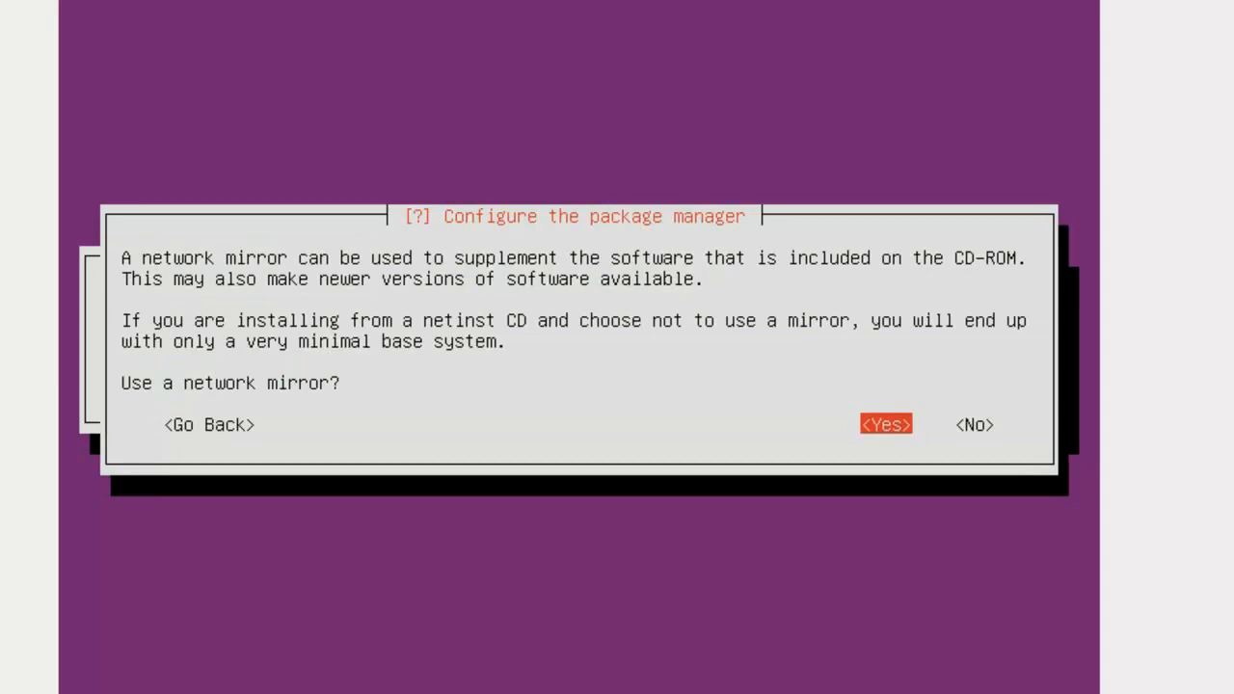
{"action": "key", "text": "Return"}
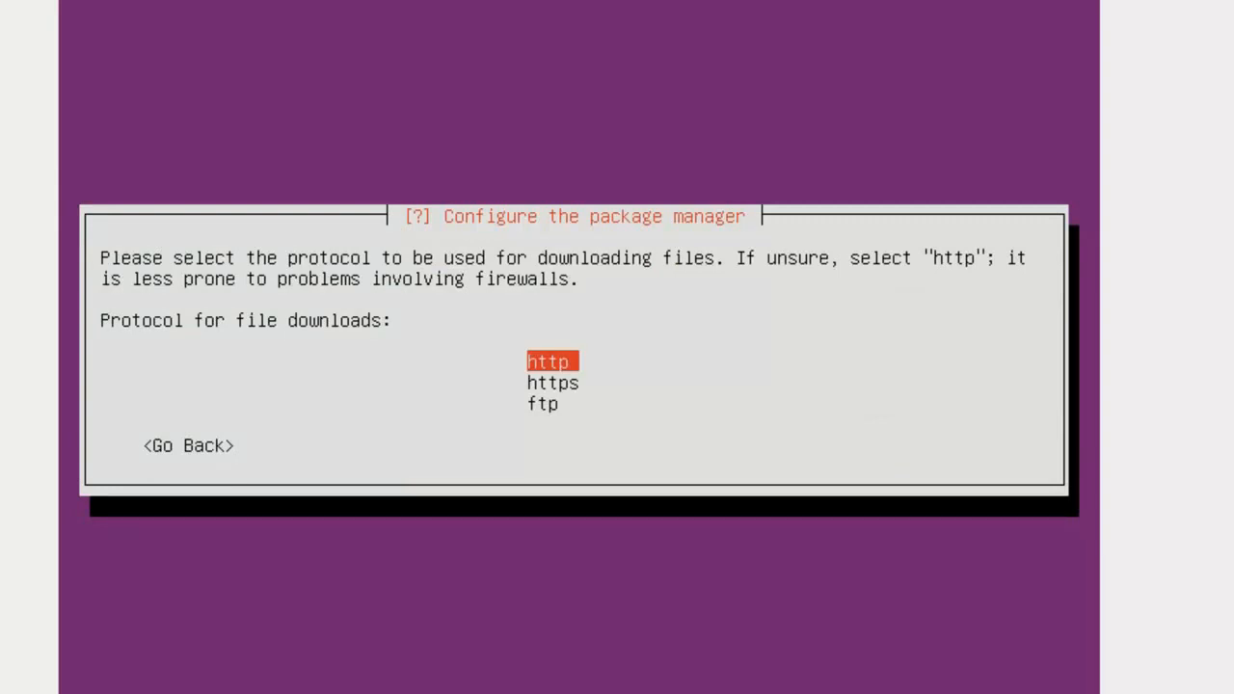
{"action": "key", "text": "Down"}
{"action": "key", "text": "Return"}
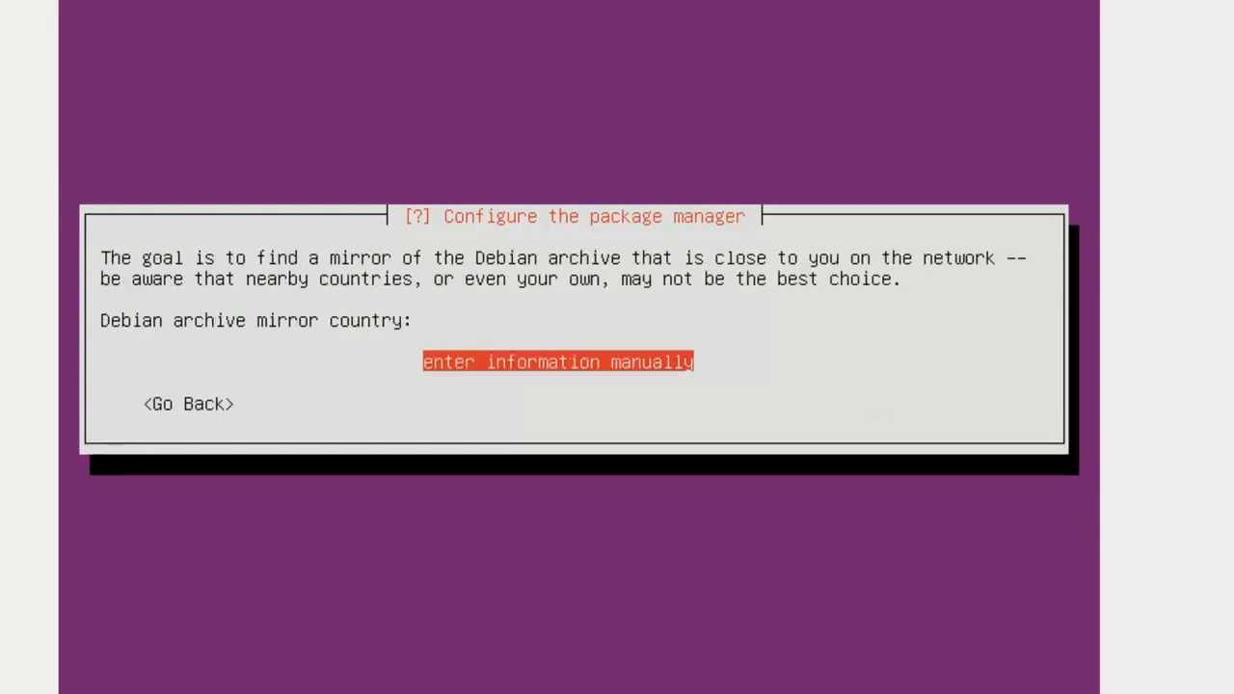
{"action": "key", "text": "Return"}
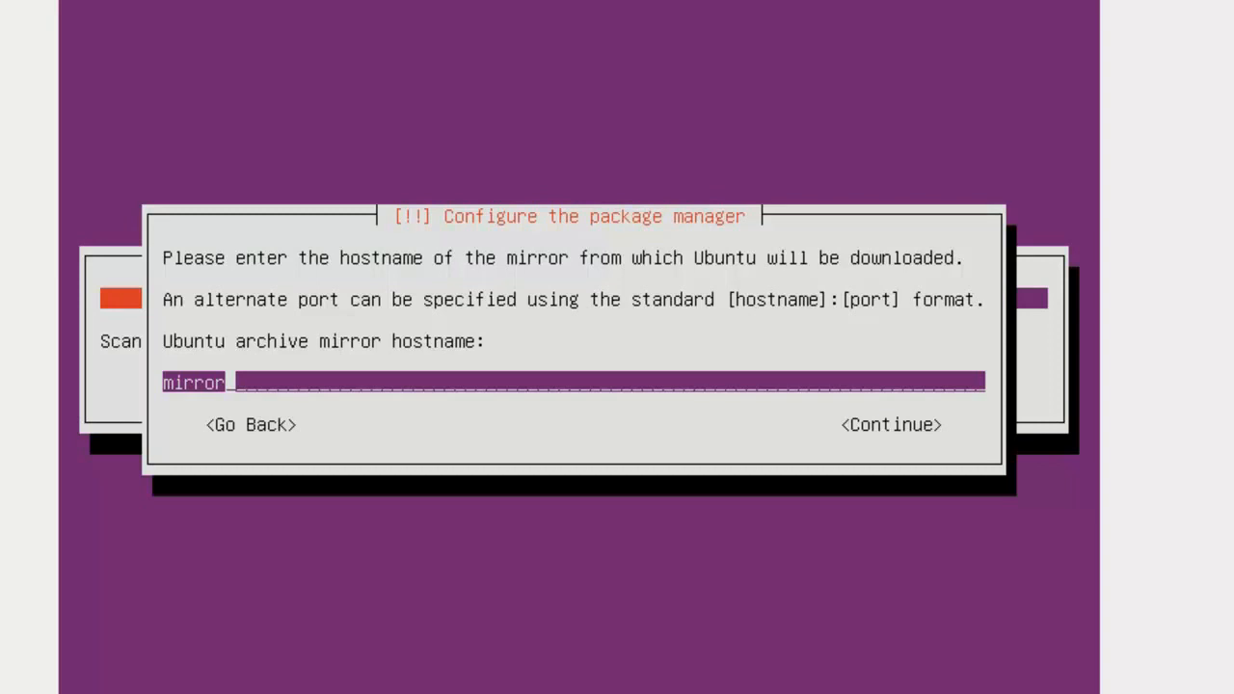
Set mirror hostname rodi354, directory /ubuntu/, and proxy rodi354.com, then continue
{"action": "key", "text": "BackSpace"}
{"action": "key", "text": "BackSpace"}
{"action": "key", "text": "BackSpace"}
{"action": "key", "text": "BackSpace"}
{"action": "key", "text": "BackSpace"}
{"action": "key", "text": "BackSpace"}
{"action": "type", "text": "ro"}
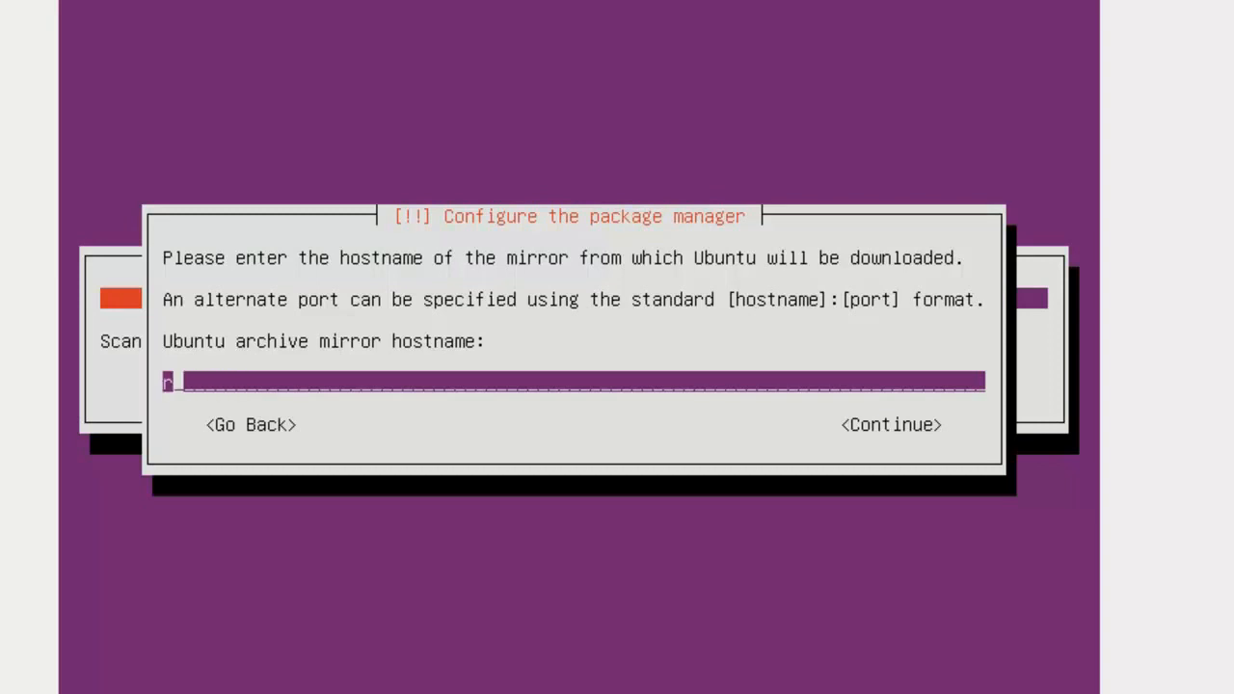
{"action": "type", "text": "di354"}
{"action": "key", "text": "Return"}
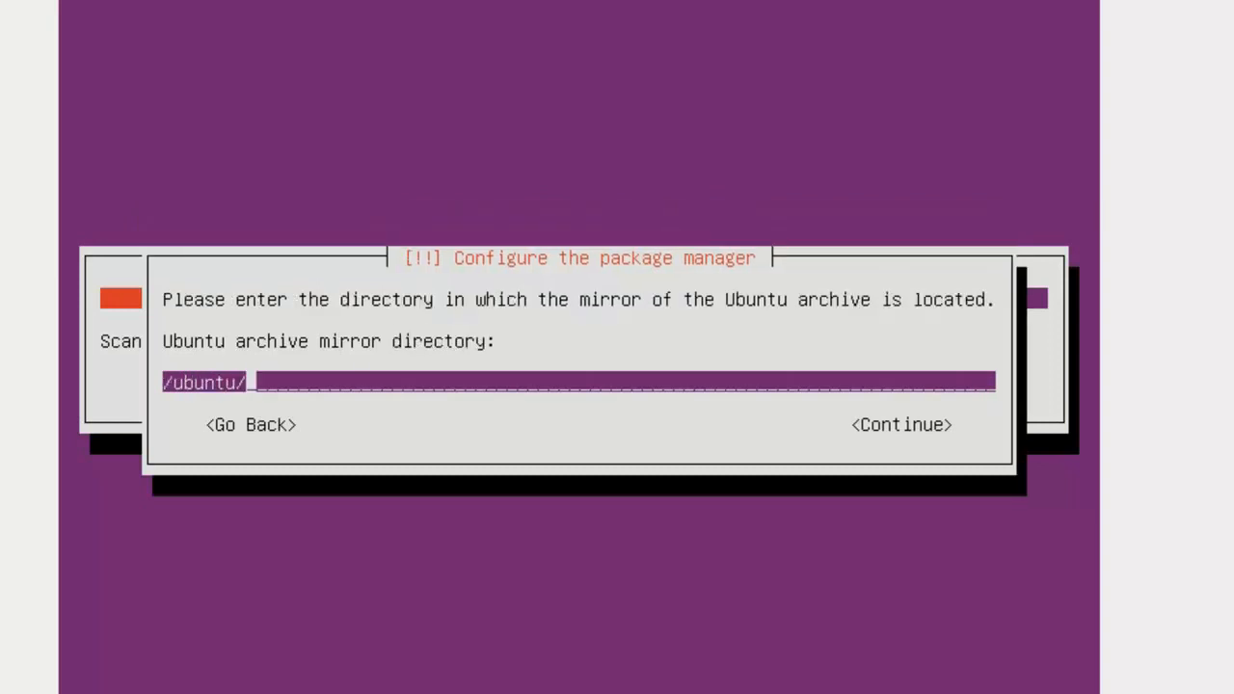
{"action": "key", "text": "Return"}
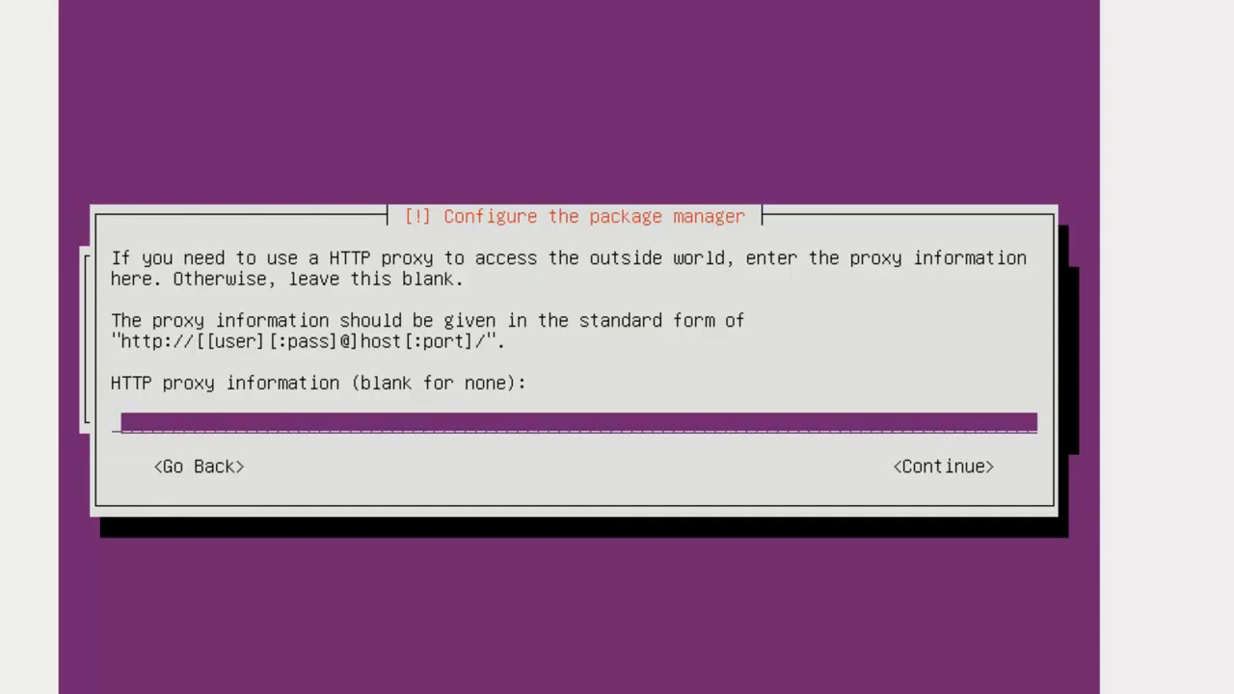
{"action": "type", "text": "rodi354"}
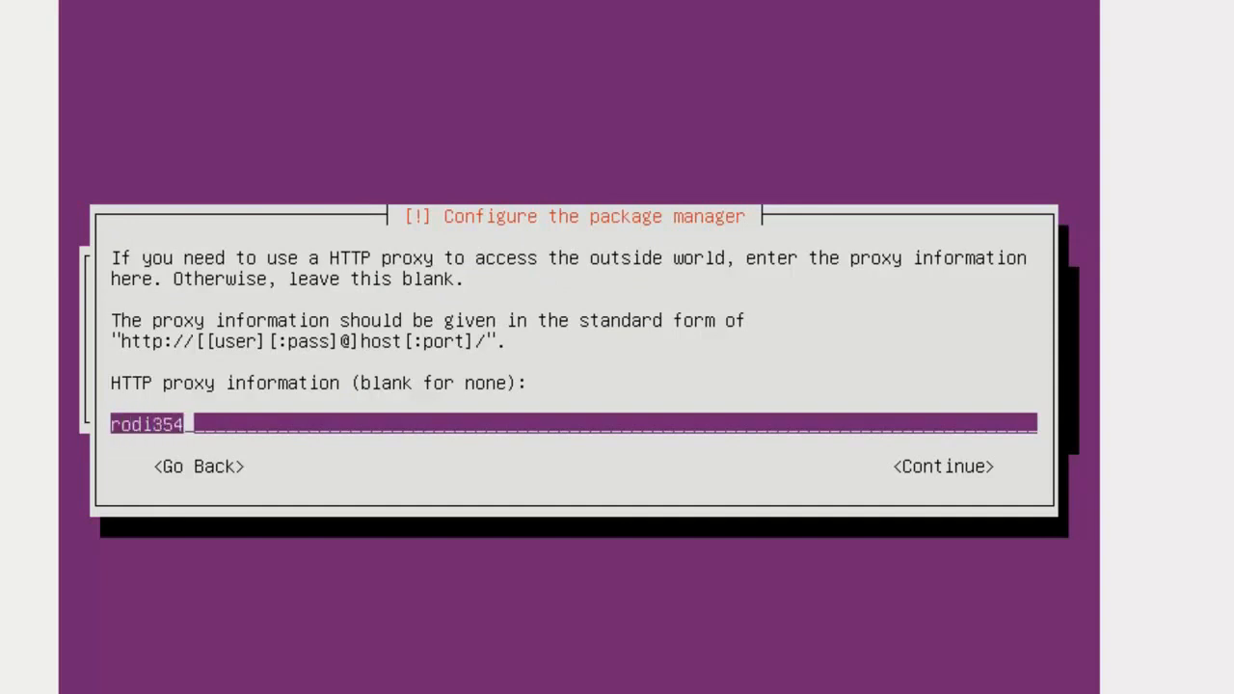
{"action": "type", "text": ".com"}
{"action": "key", "text": "Return"}
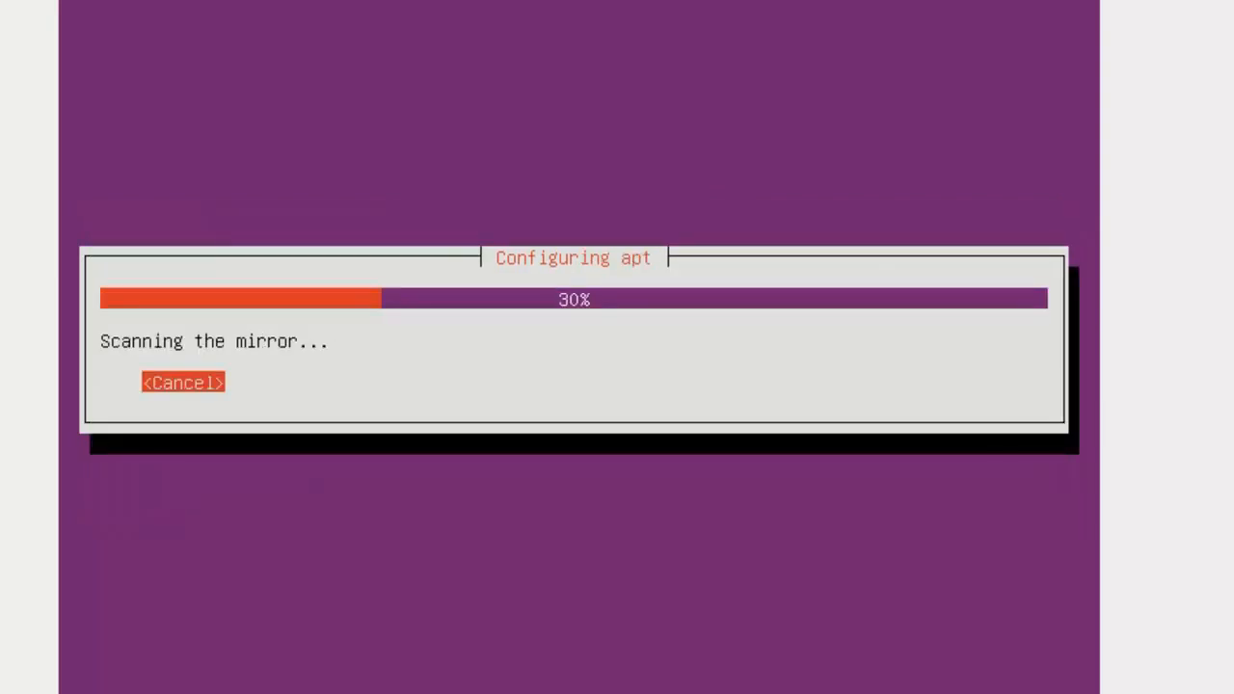